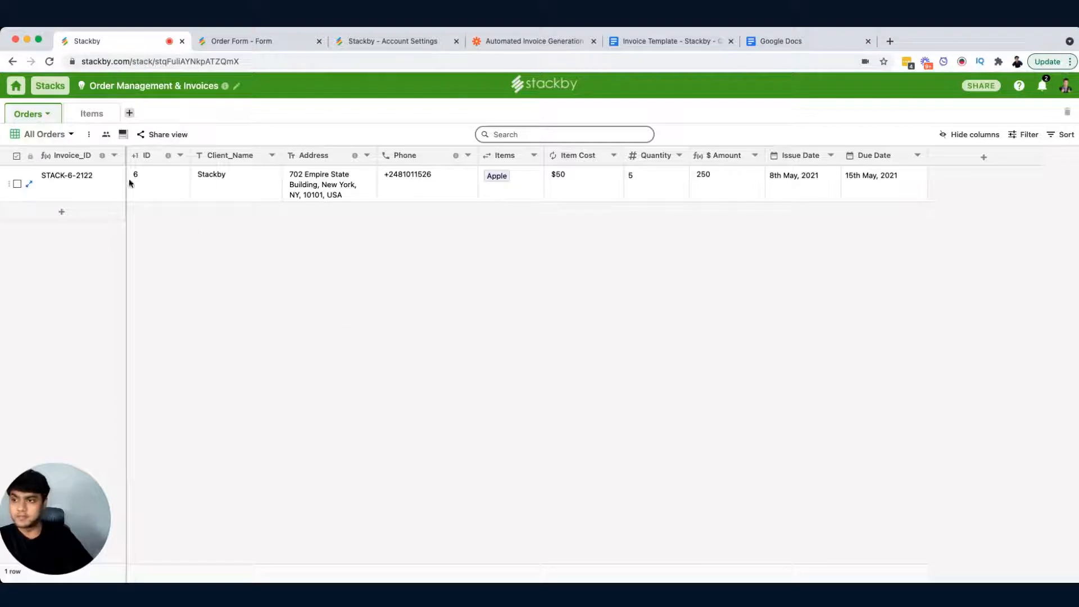
Step: Check the Items table, then open the Order Form view of the Orders table
left_click(90, 113)
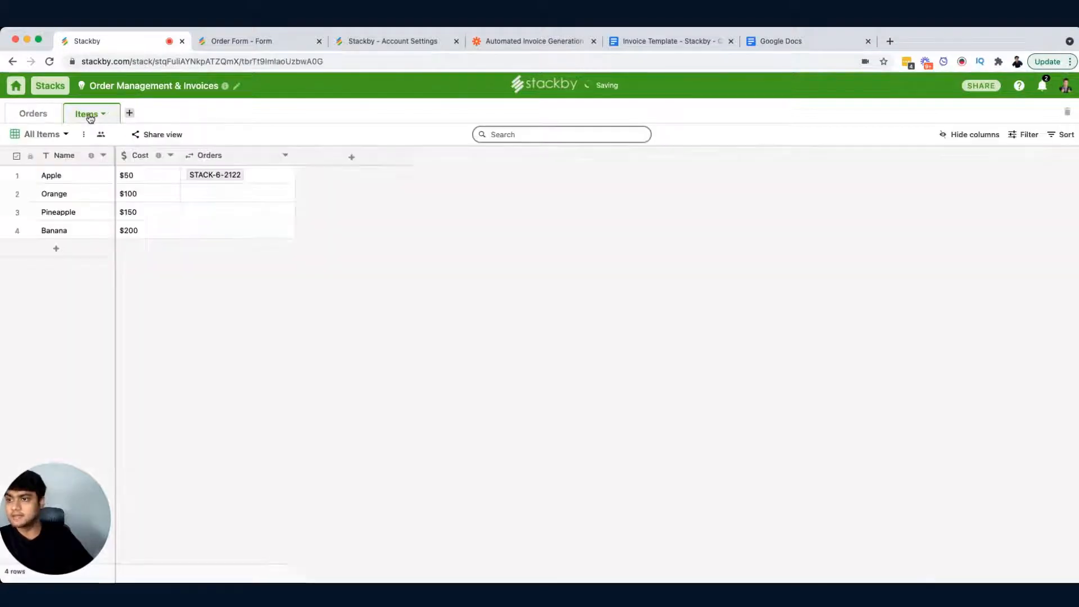
left_click(40, 114)
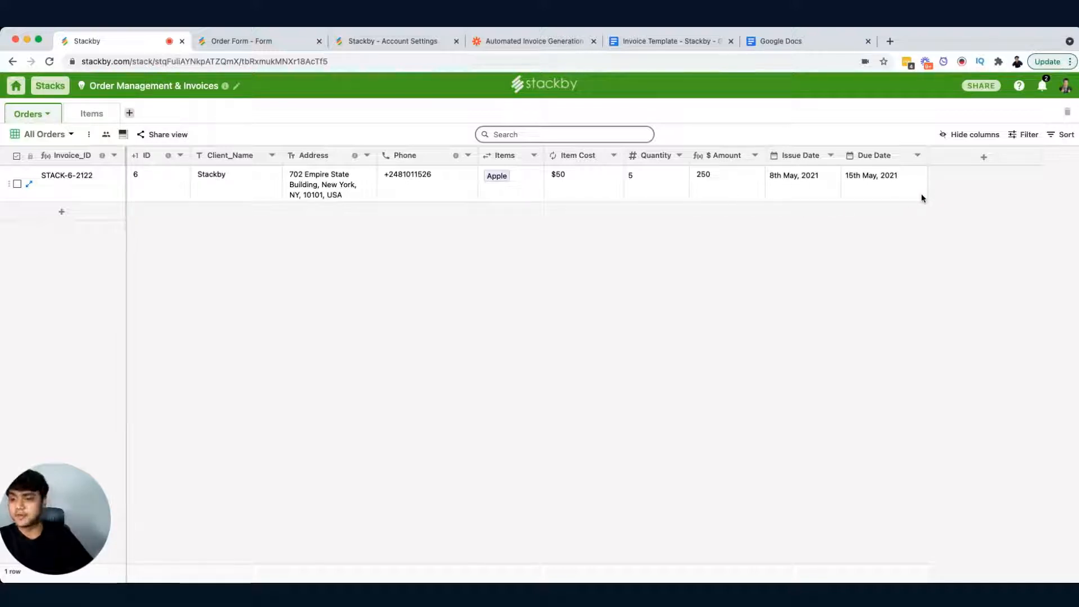
left_click(72, 134)
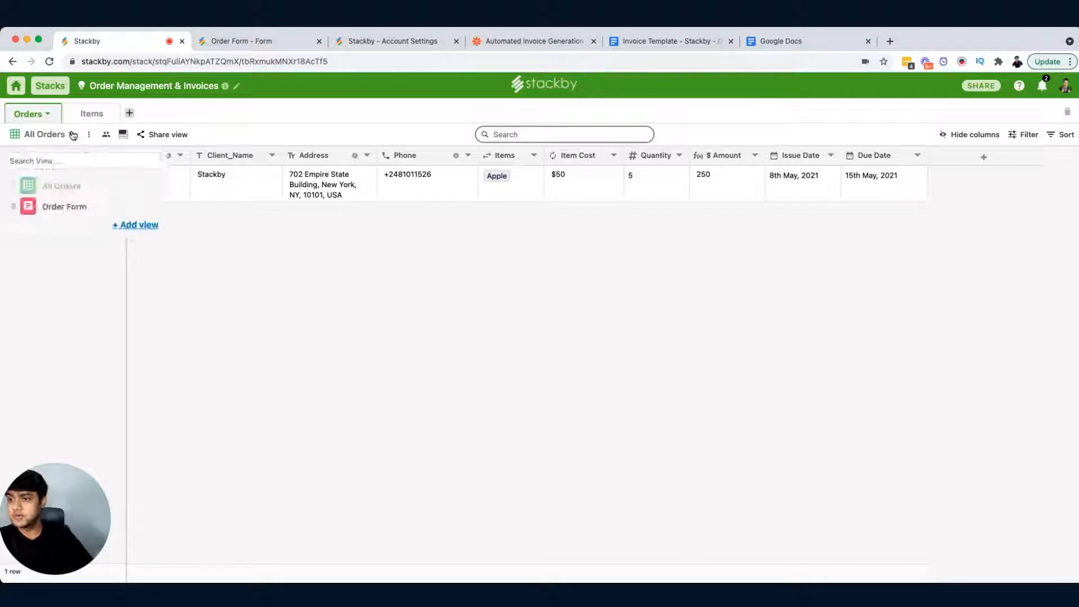
left_click(78, 208)
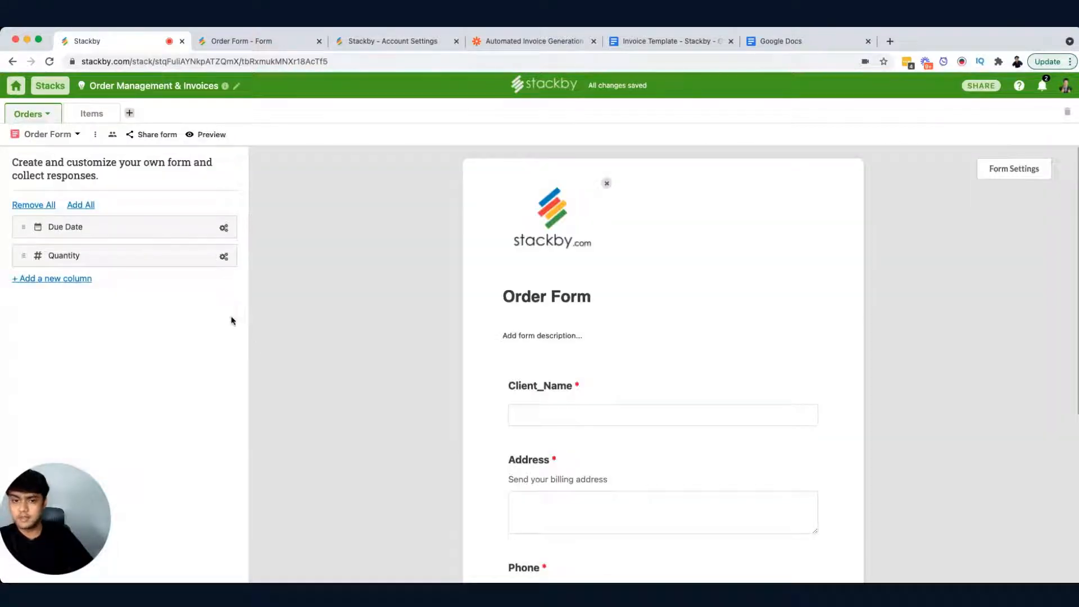
Step: Add the Quantity field to the order form
scroll(447, 352, "down", 5)
scroll(447, 348, "up", 4)
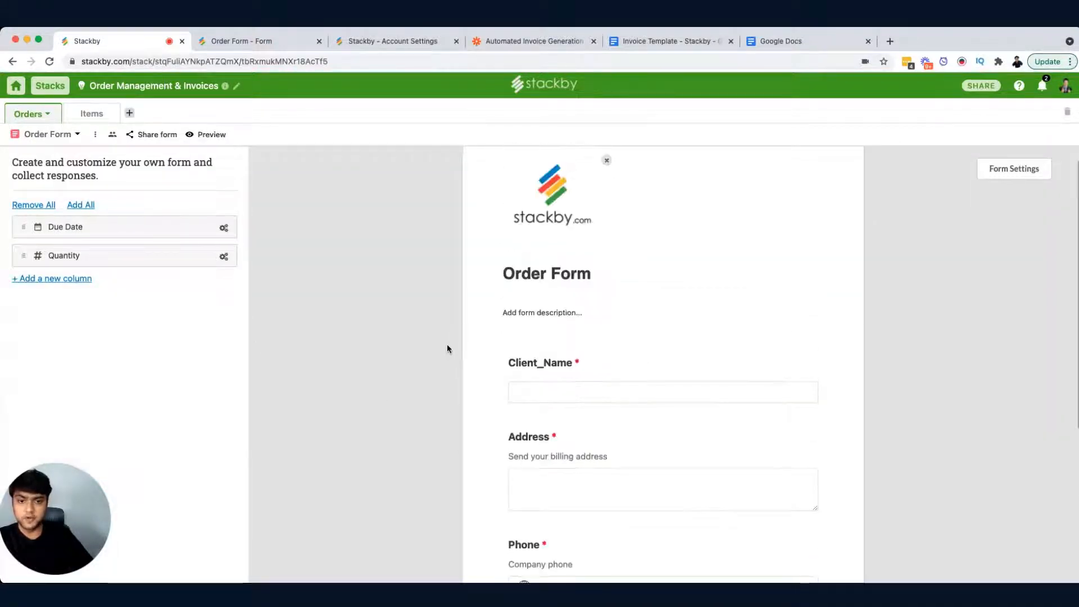
scroll(447, 348, "down", 1)
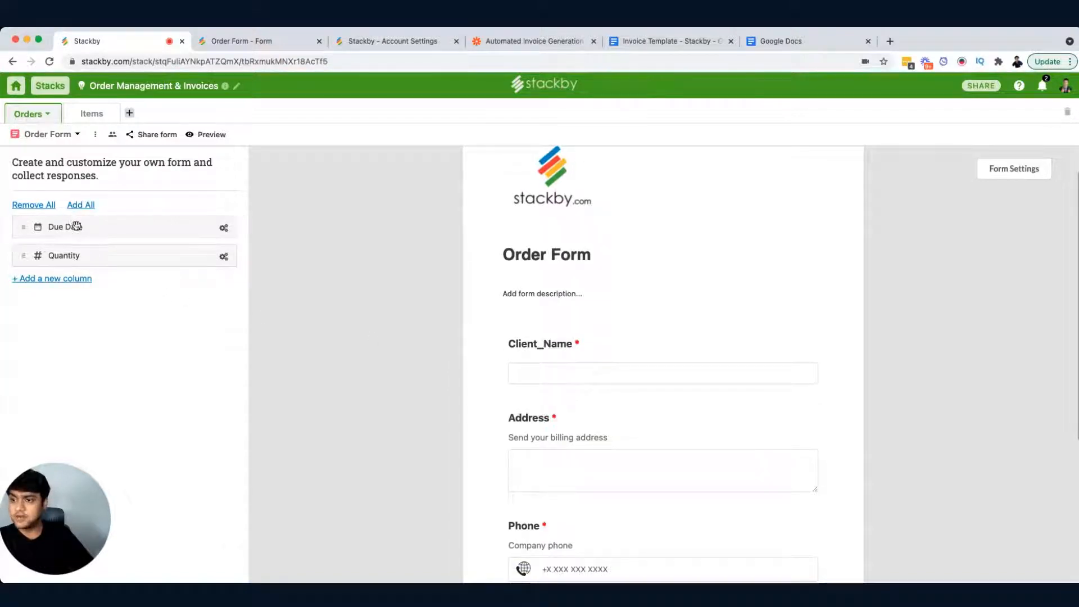
left_click_drag(80, 252, 581, 430)
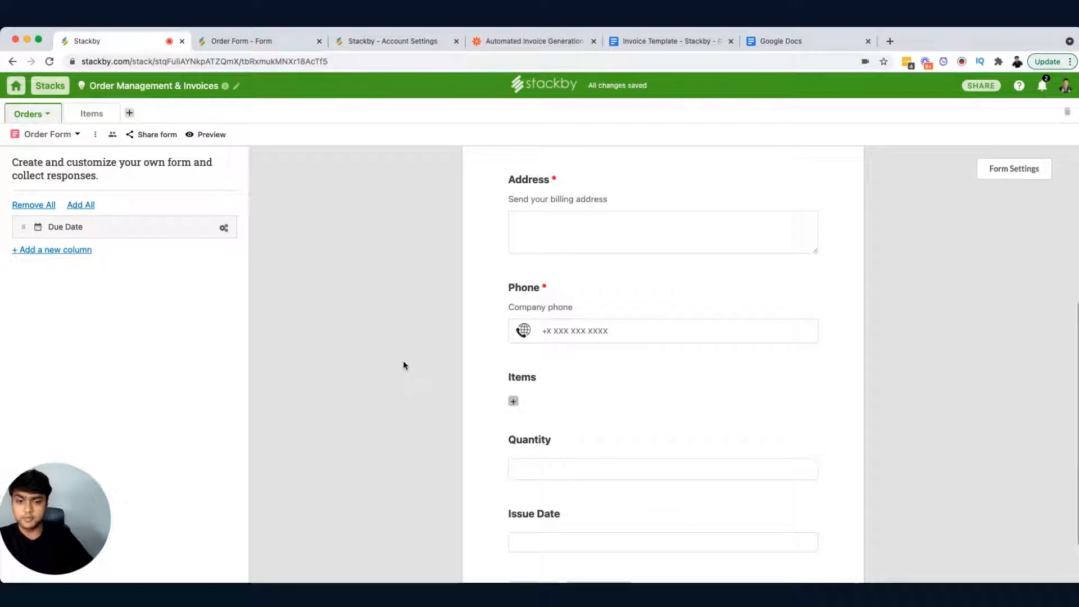
Step: Open the Client_Name question's settings to check its required option, then close them
scroll(404, 362, "down", 2)
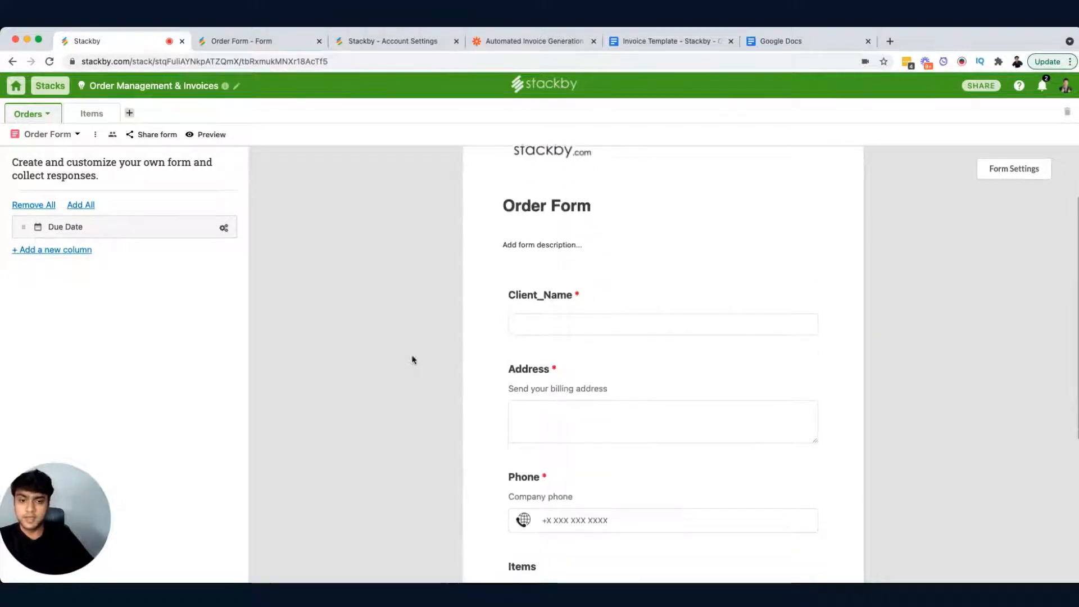
left_click(803, 295)
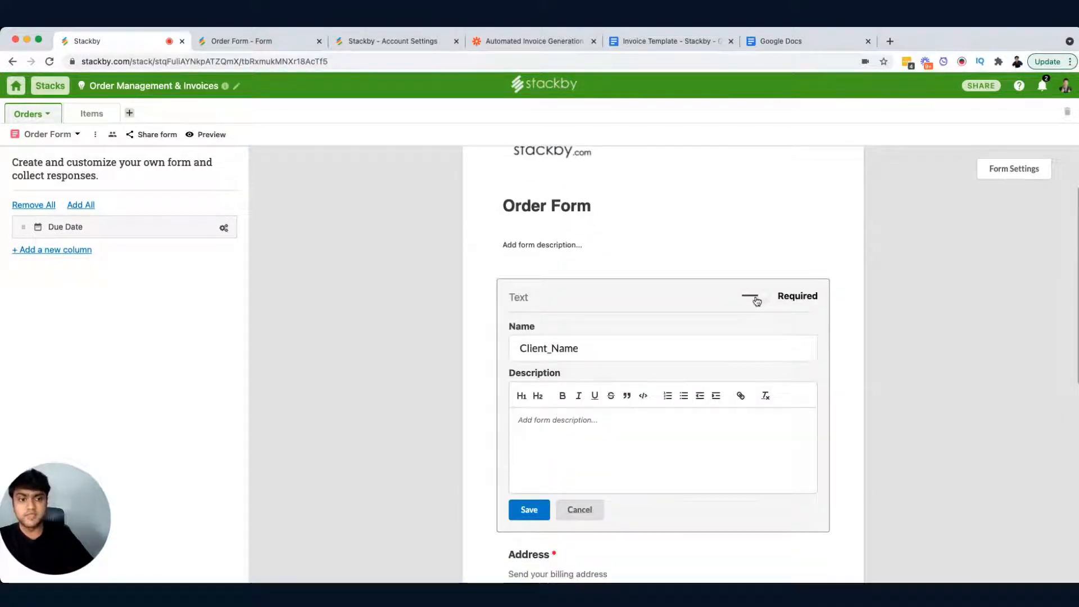
left_click(859, 336)
scroll(731, 401, "down", 2)
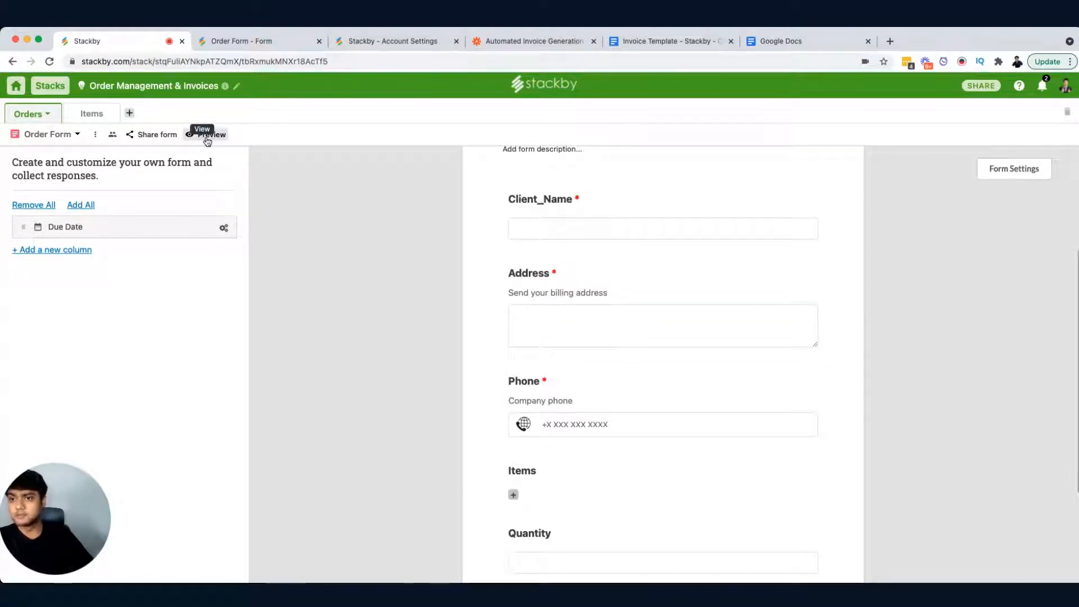
Step: Switch to the published Order Form tab and look over its fields
left_click(254, 41)
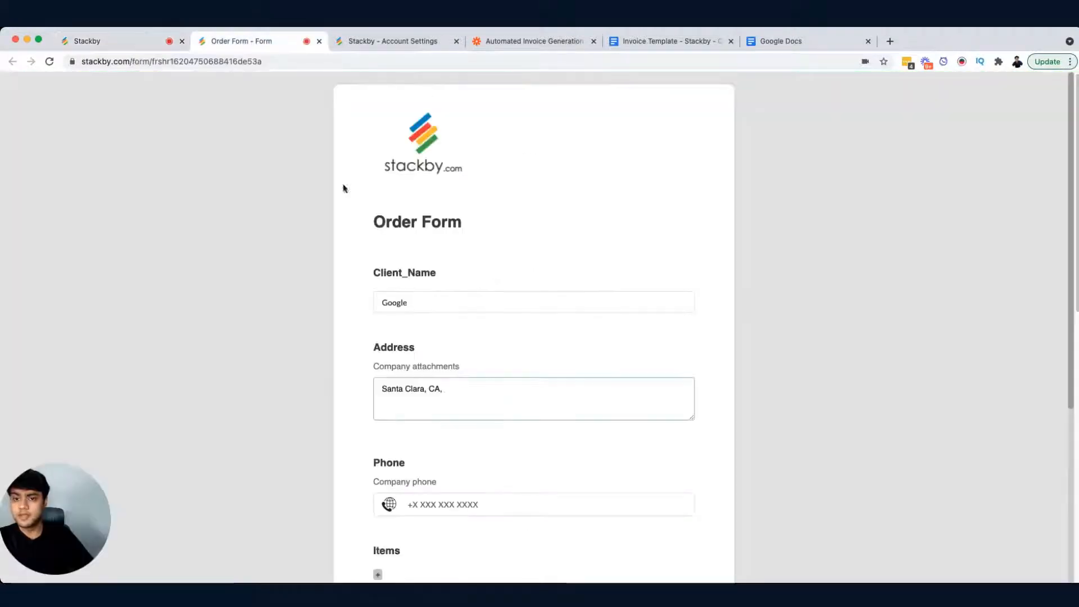
scroll(507, 296, "down", 2)
scroll(512, 293, "up", 1)
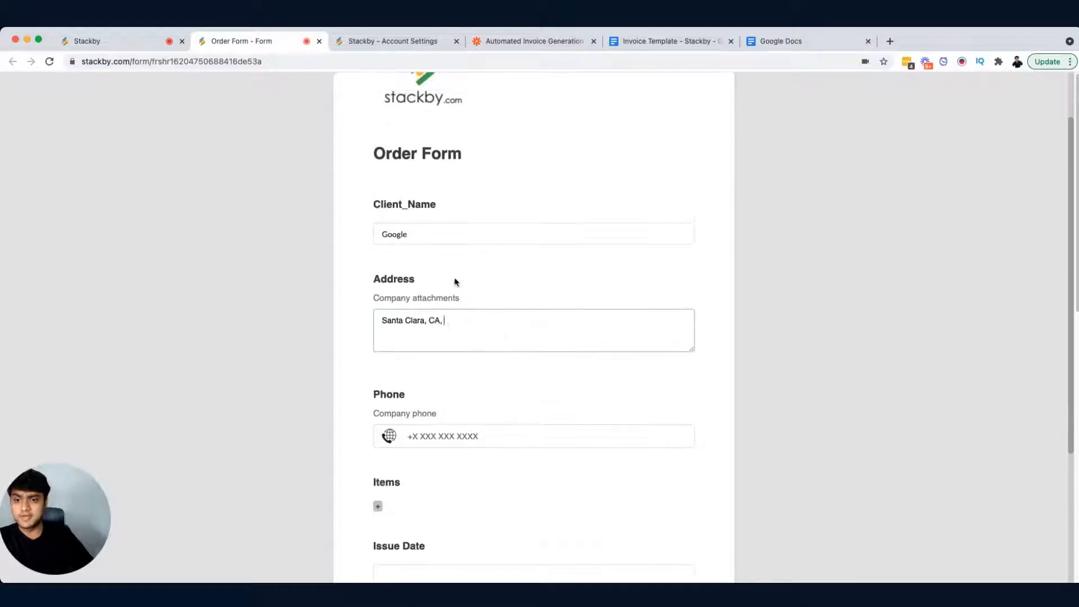
double_click(430, 237)
key("BackSpace")
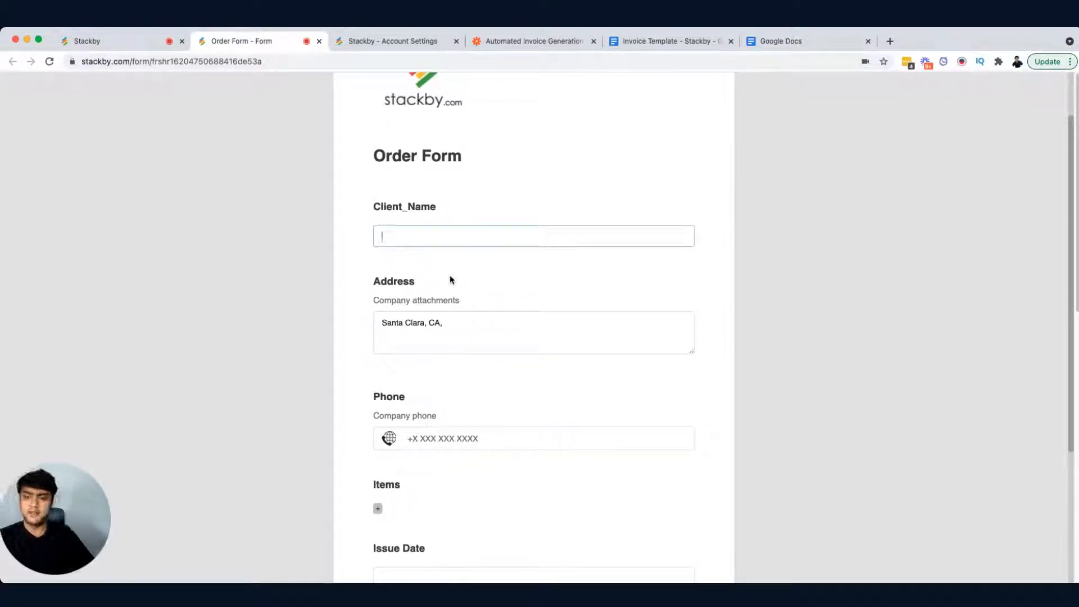
left_click(456, 325)
key("ctrl+a")
key("BackSpace")
left_click(420, 242)
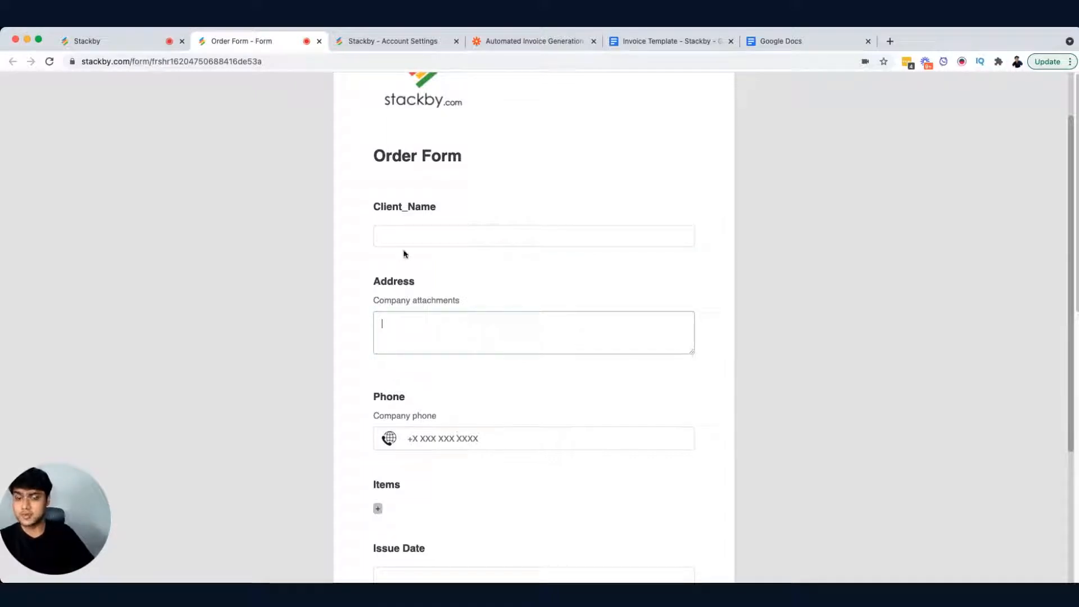
left_click(465, 246)
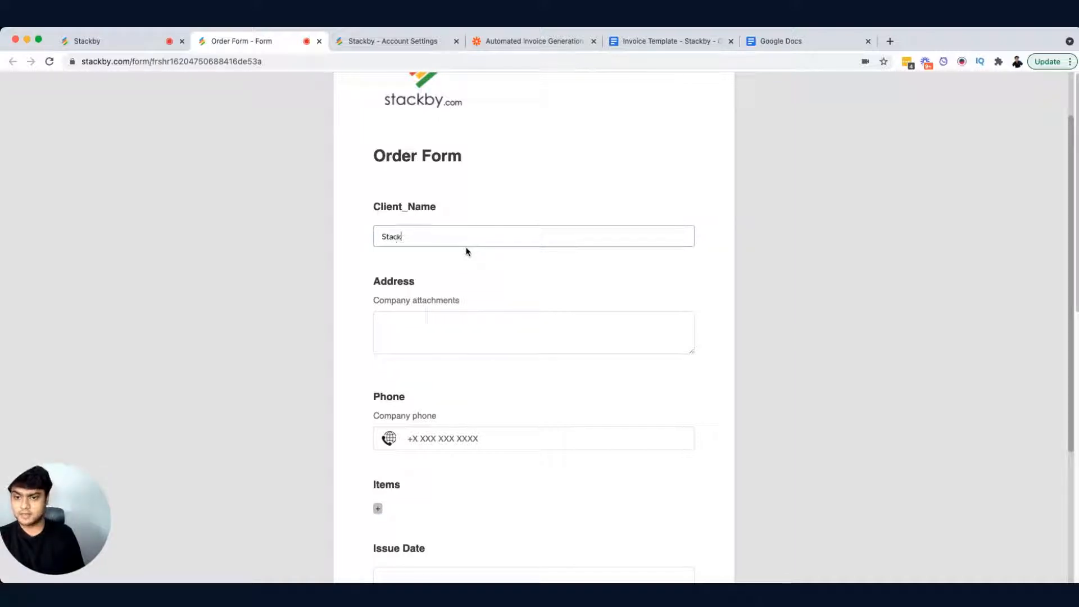
left_click(454, 336)
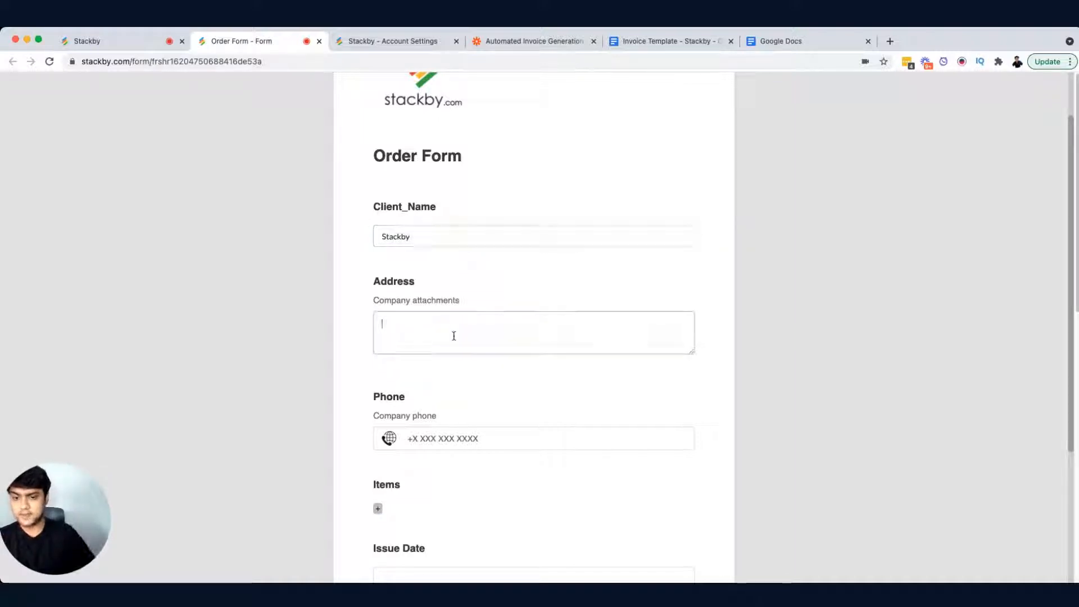
Step: Reload the form and enter Stackby as the client name
left_click(49, 62)
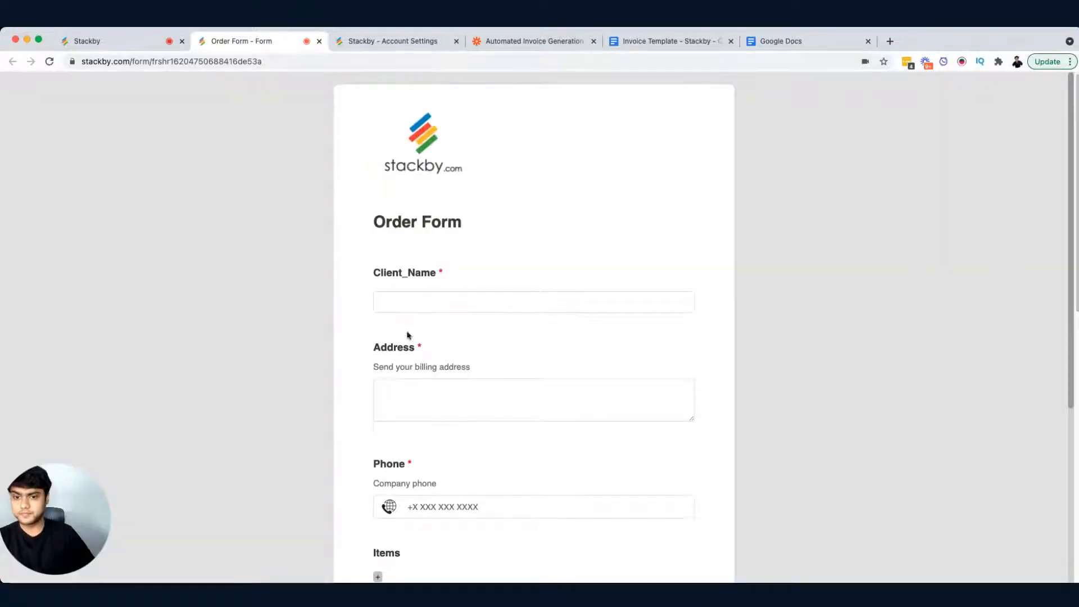
left_click(415, 402)
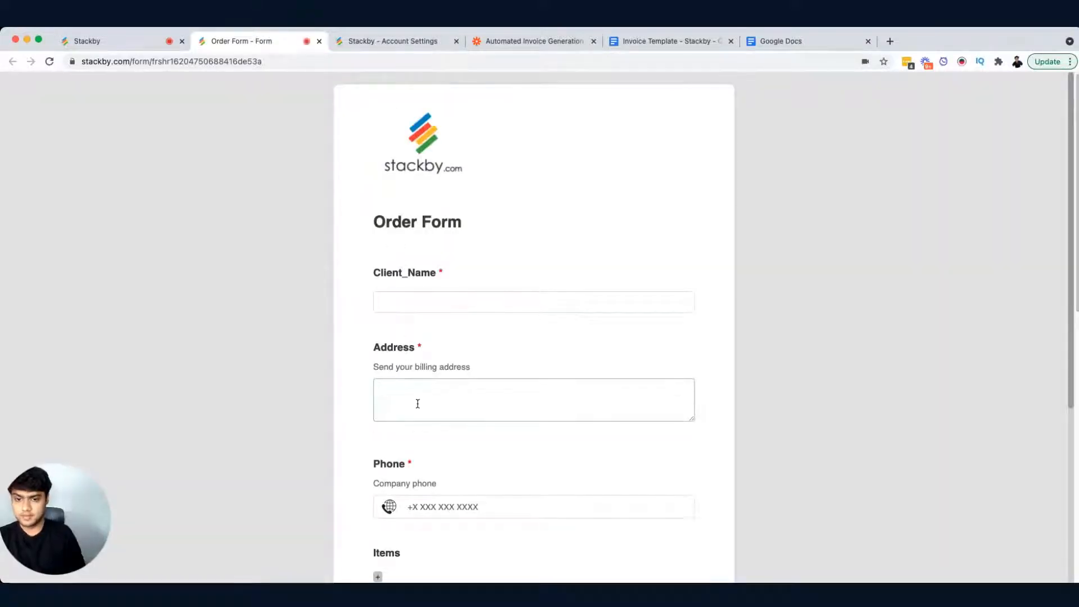
left_click(445, 307)
type("Stac")
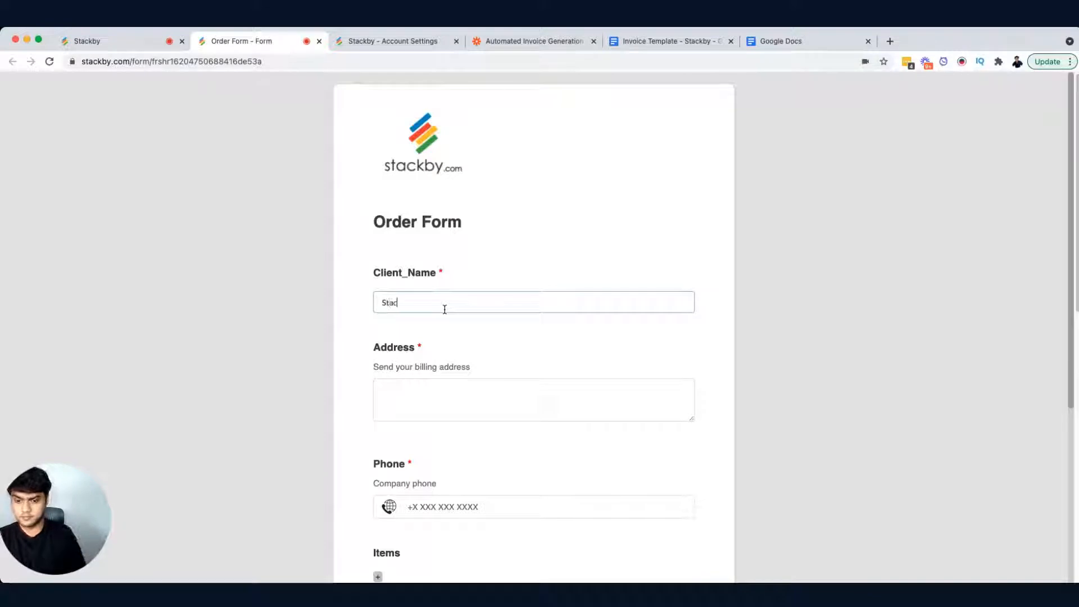
type("kby")
key("Tab")
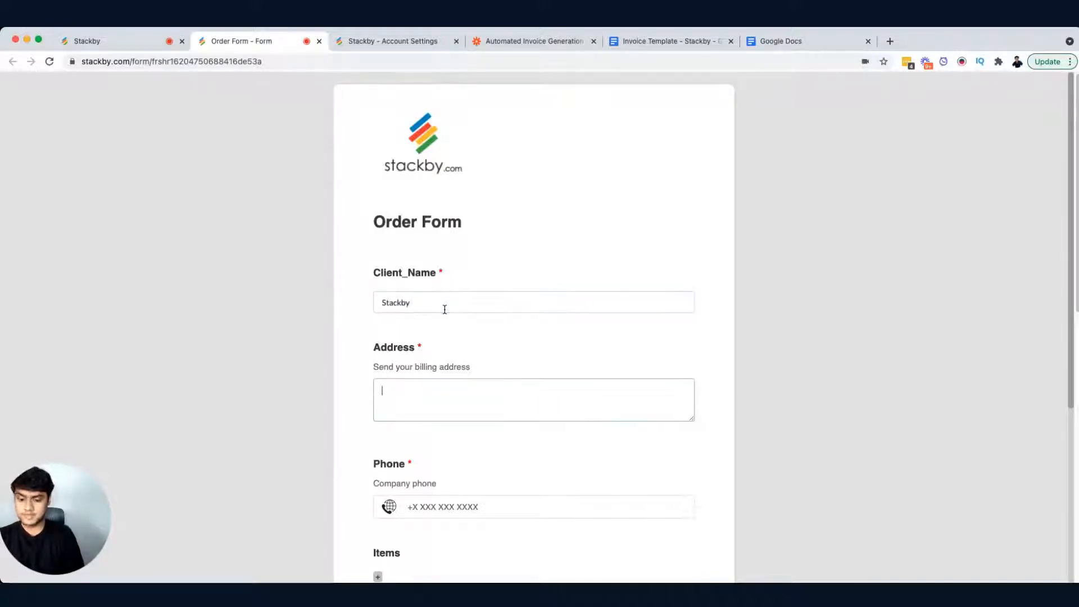
Step: Fill in the billing address
type("Empir")
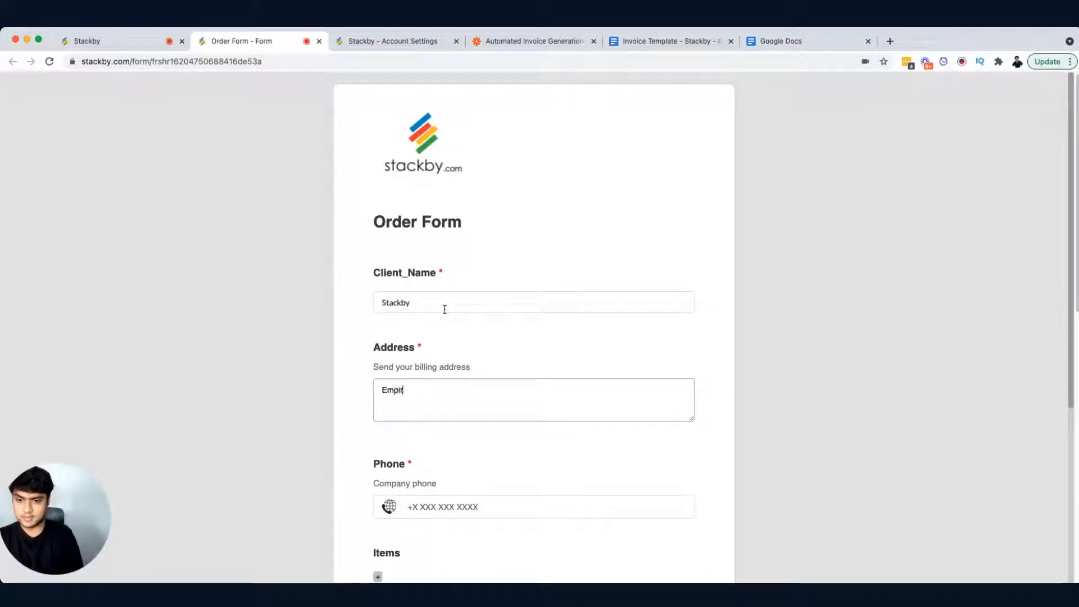
type("e State Buildi")
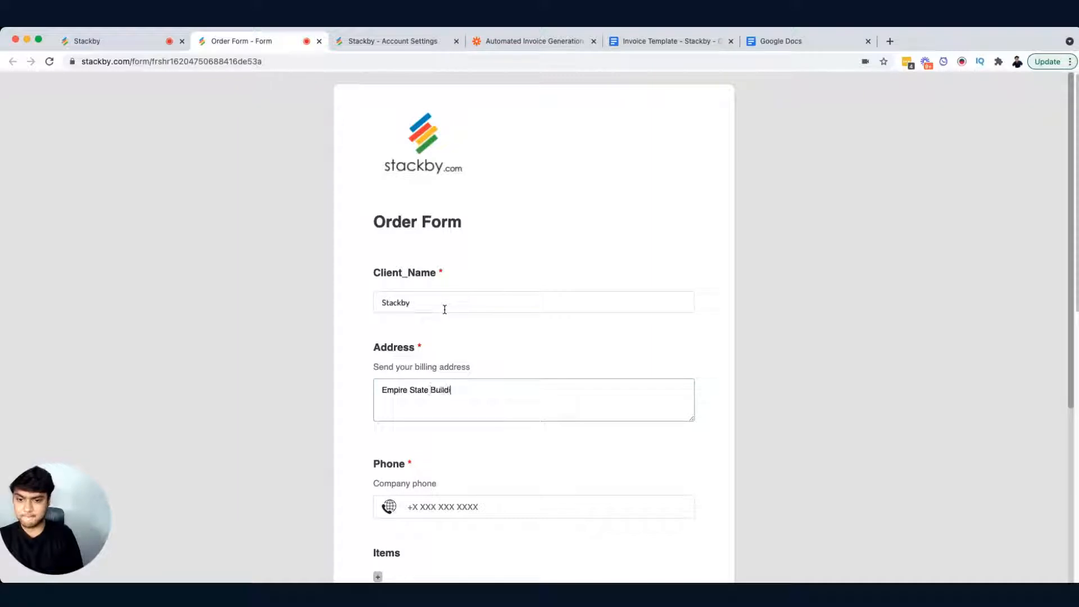
type("ng,")
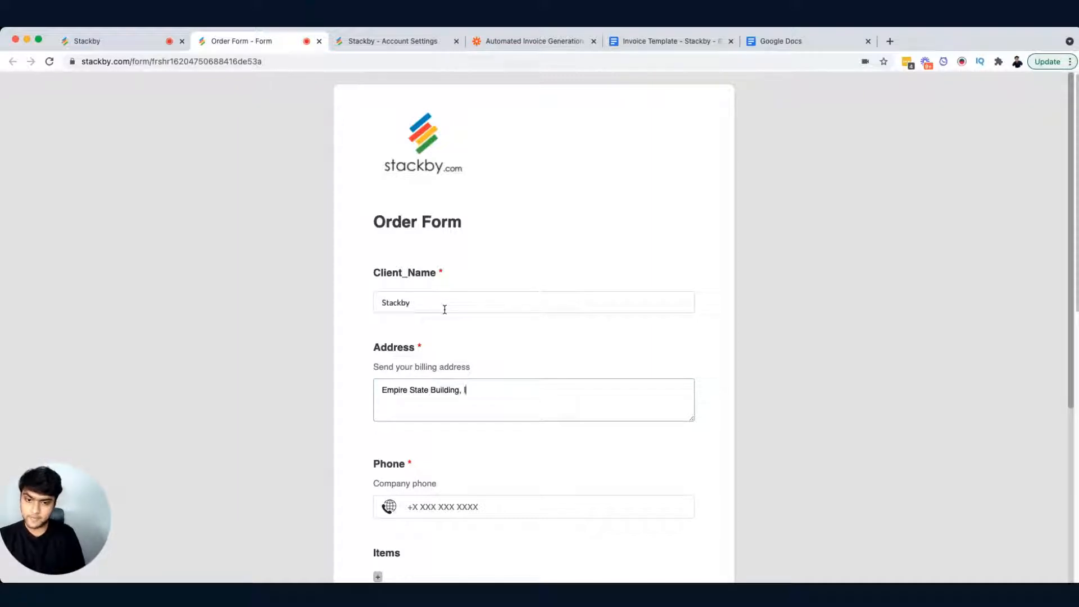
type(" India - 3")
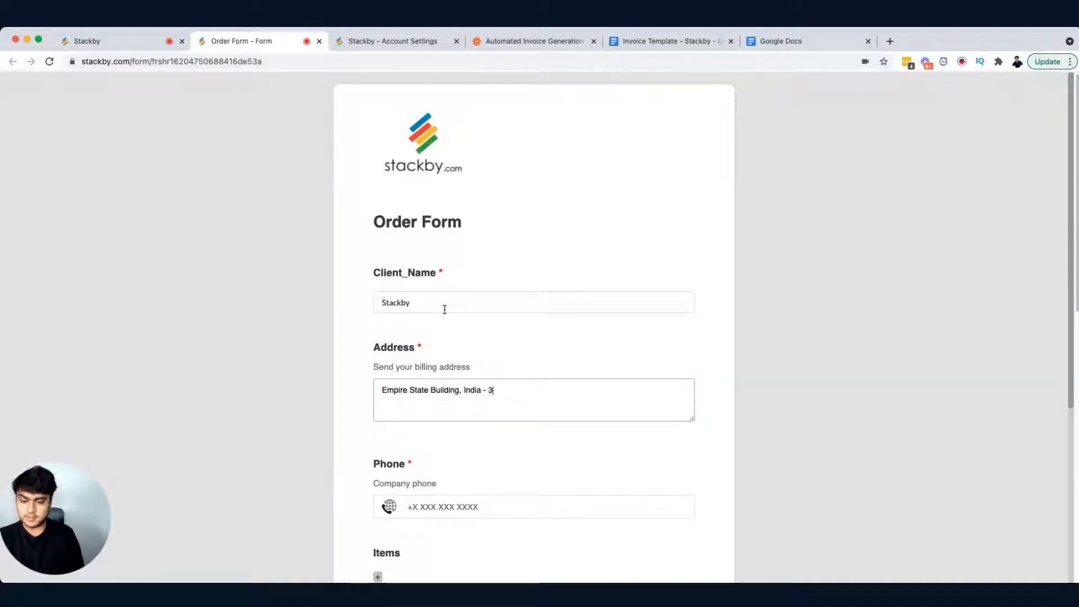
type("95007")
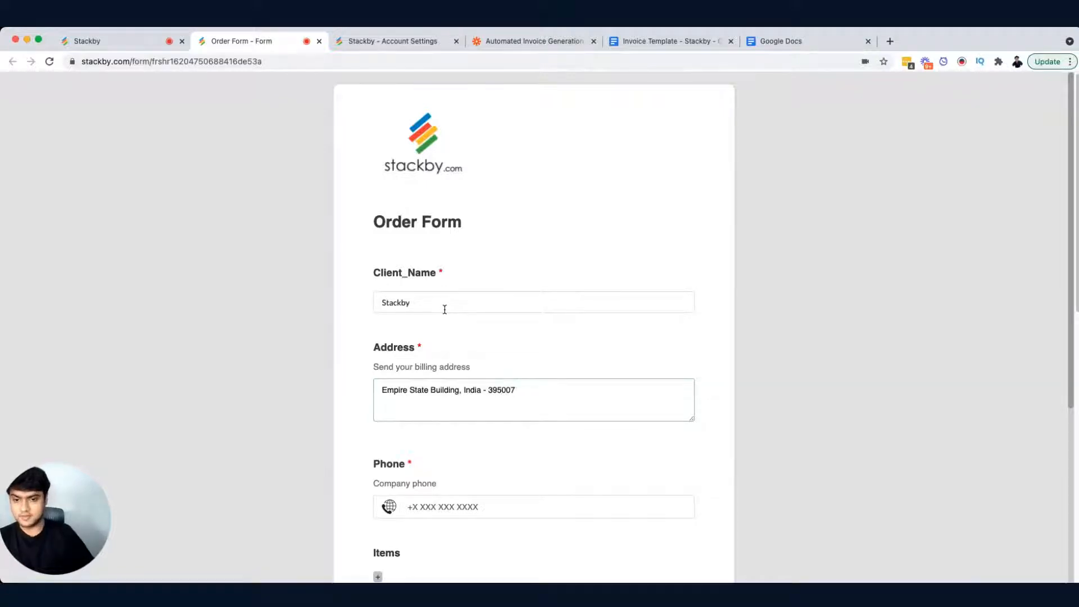
Step: Fill in the company phone number
scroll(444, 310, "down", 3)
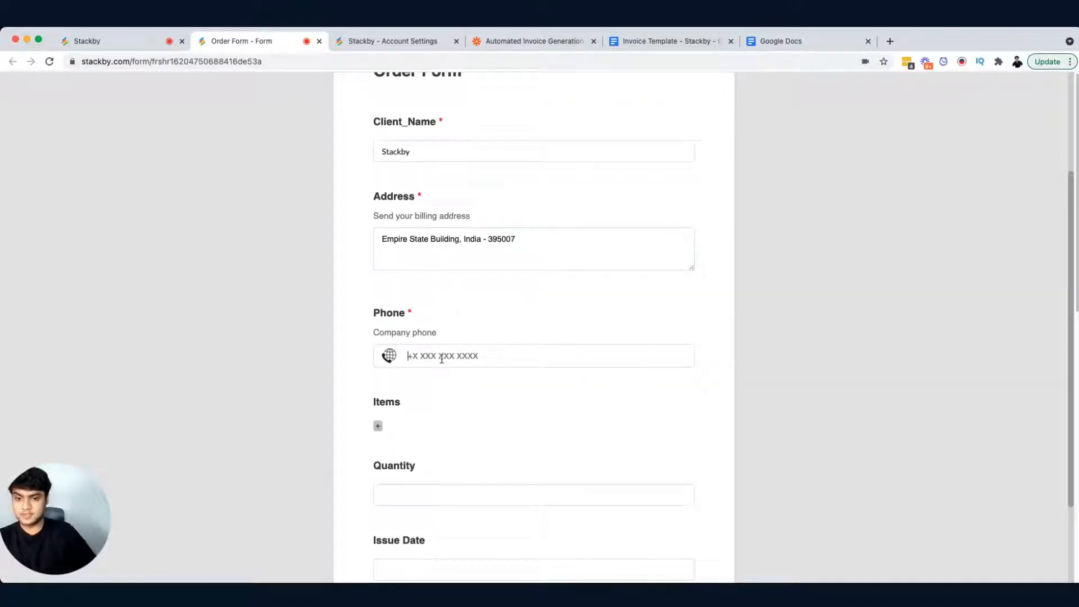
left_click(445, 378)
scroll(526, 422, "down", 2)
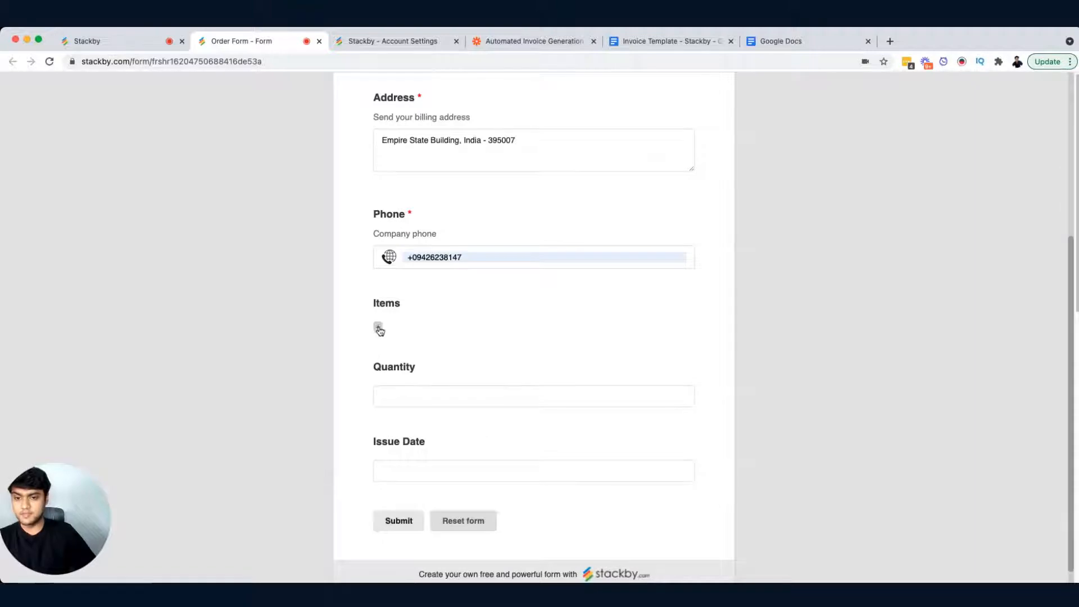
Step: Add Orange as the ordered item and set the quantity to 5
left_click(378, 329)
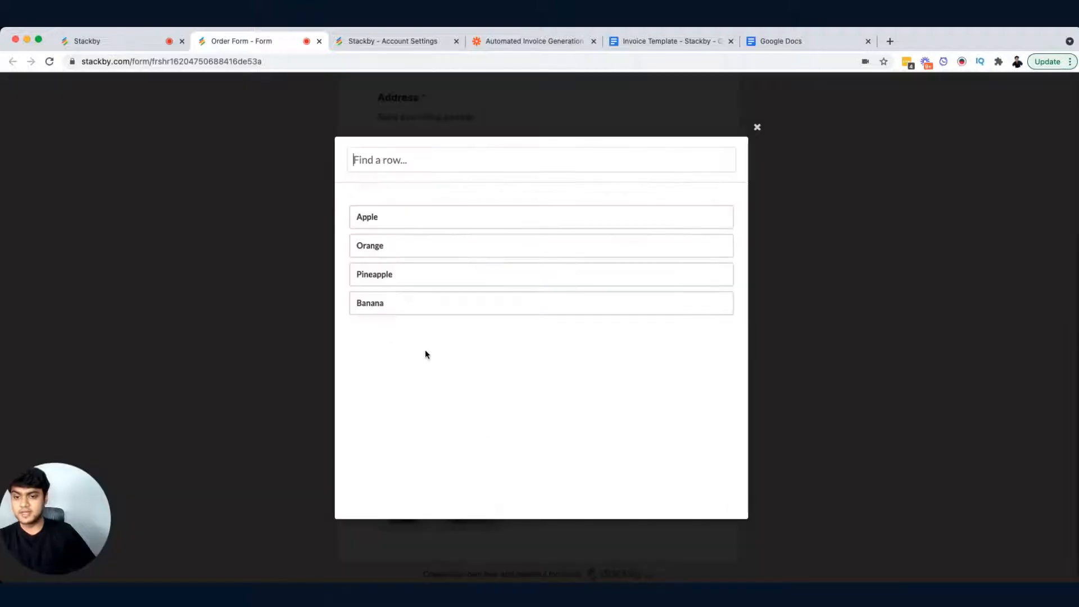
left_click(418, 252)
left_click(244, 276)
left_click(411, 393)
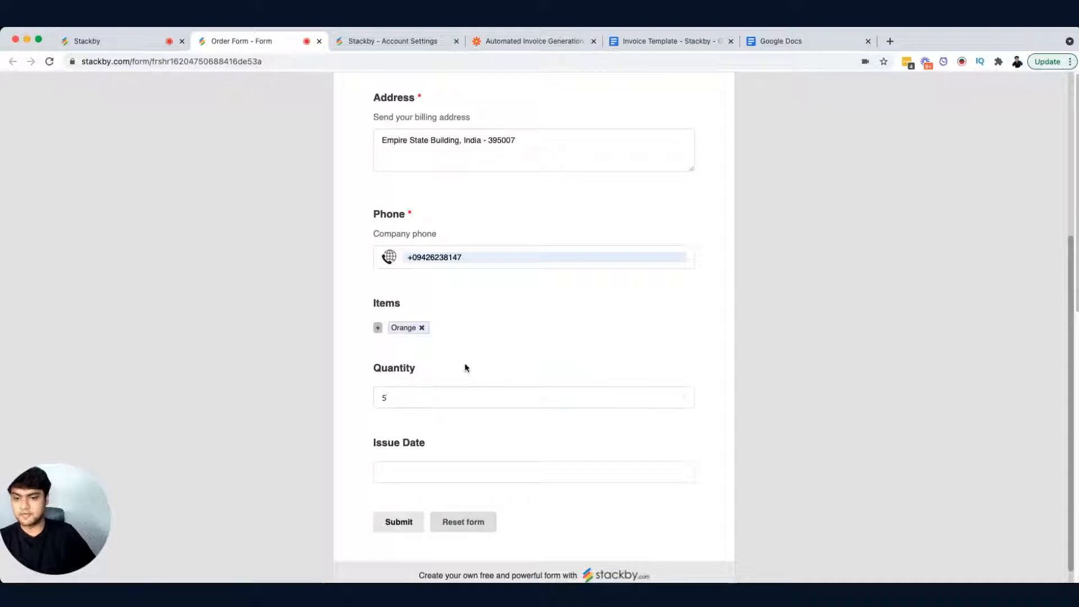
Step: Set the issue date to 15 May 2021 and submit the form
scroll(444, 410, "down", 1)
left_click(430, 453)
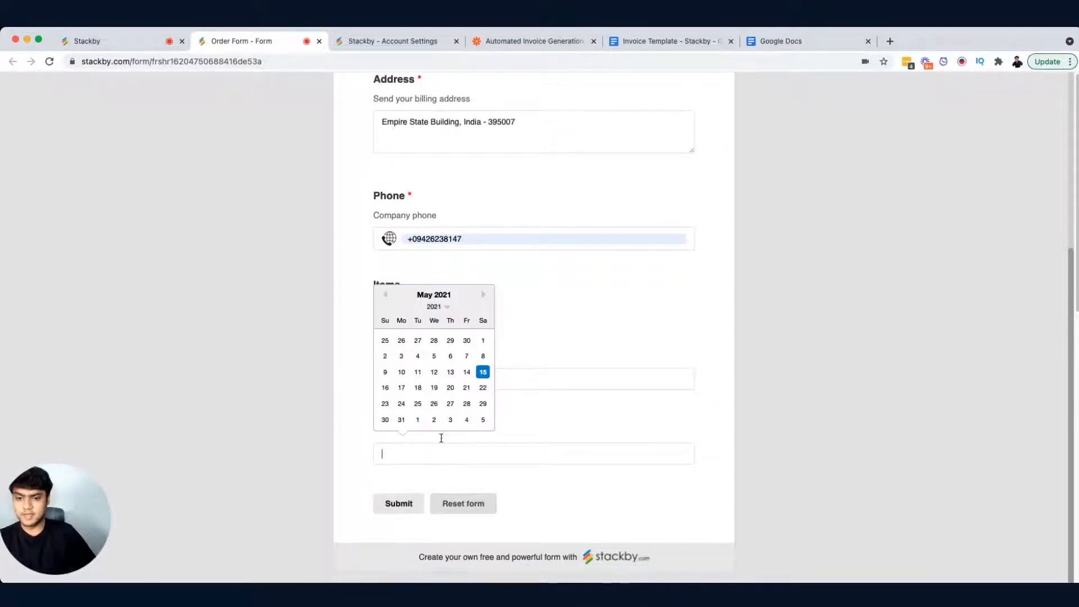
left_click(482, 371)
left_click(406, 510)
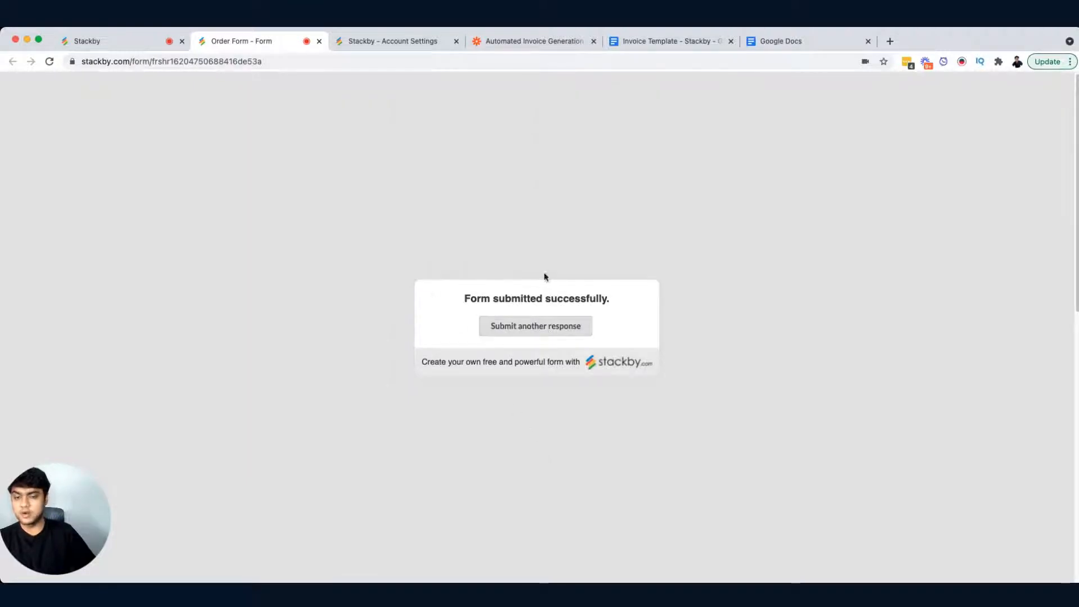
Step: Return to the Orders table's All Orders view and inspect the new order record's cells
left_click(139, 45)
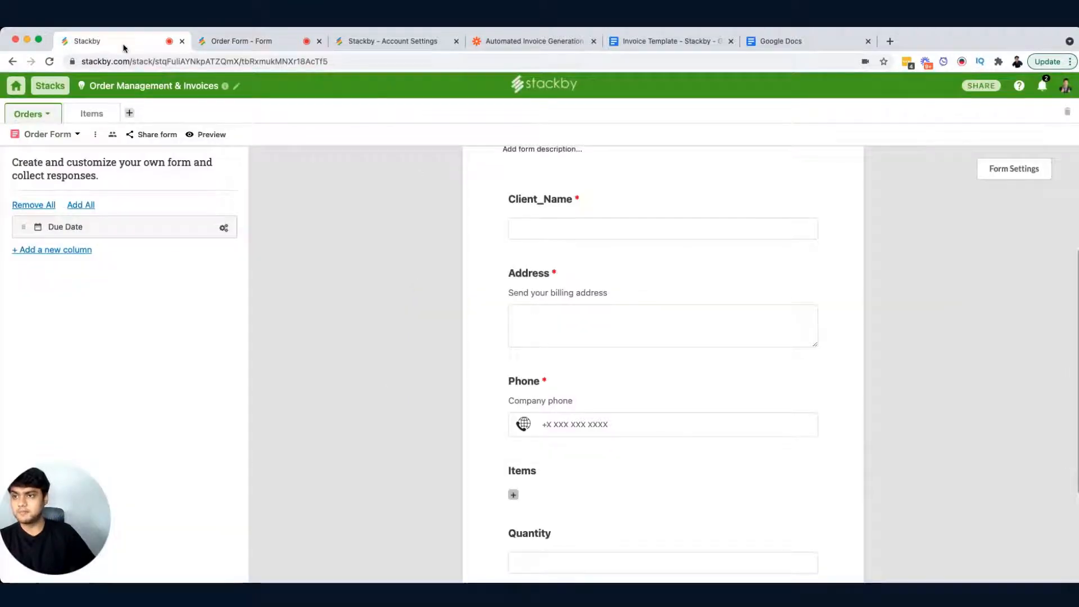
left_click(78, 135)
left_click(80, 190)
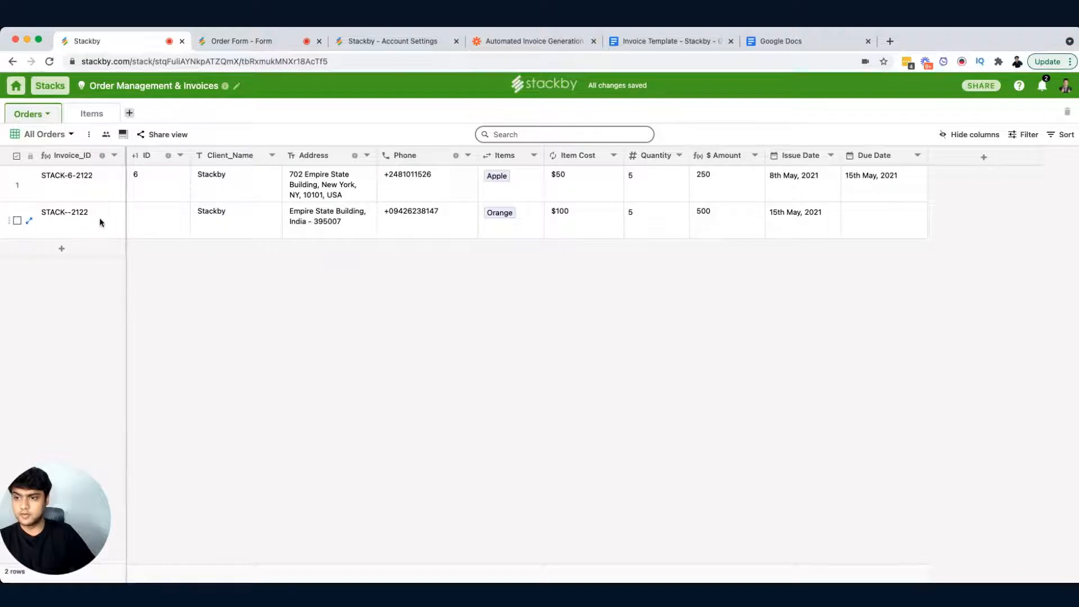
left_click(894, 224)
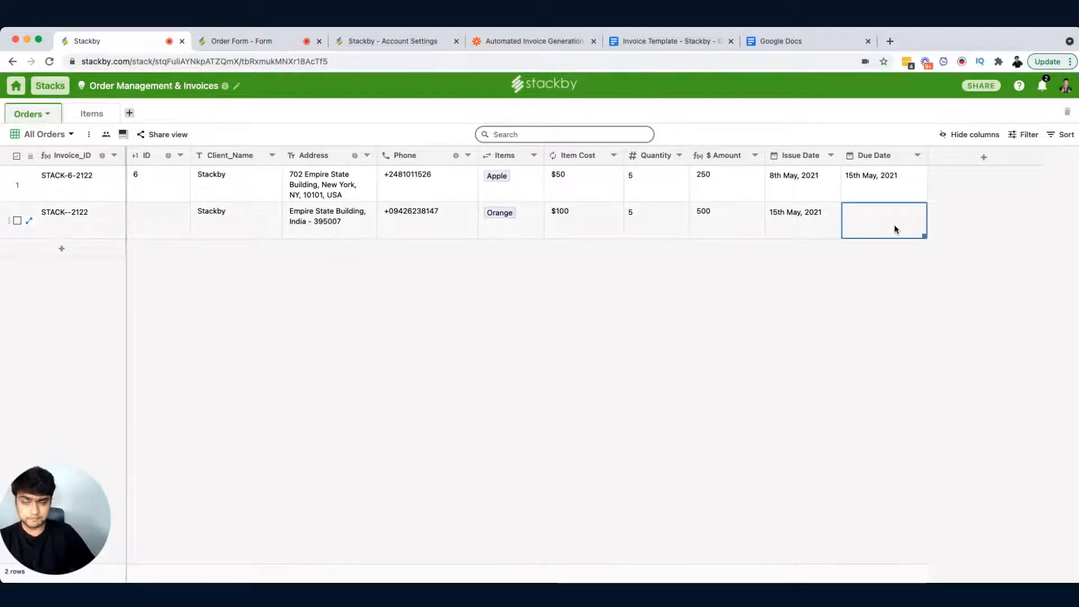
double_click(178, 227)
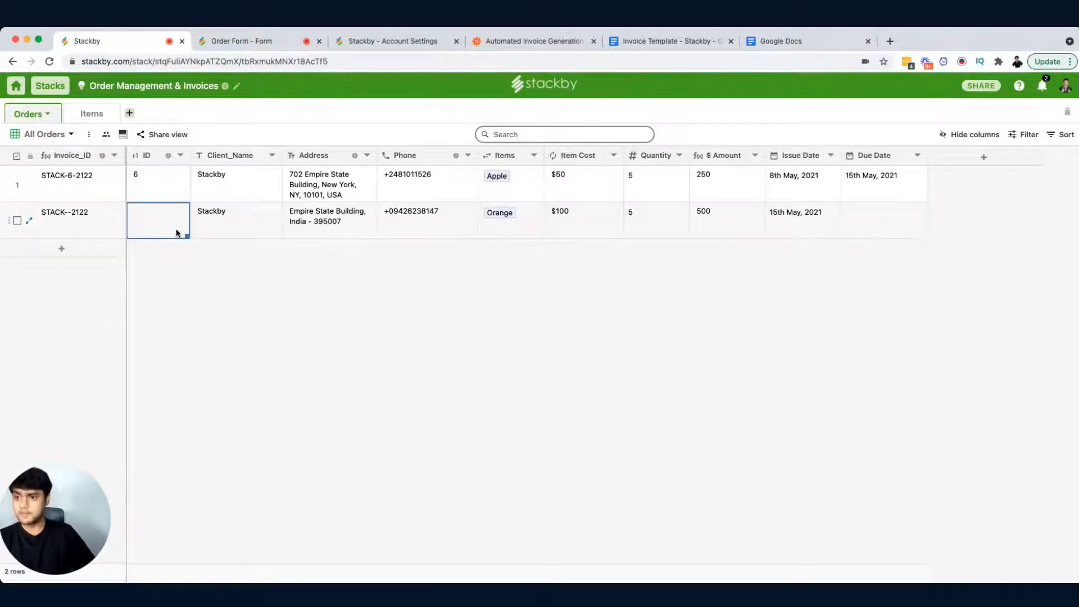
Step: Examine the new order's empty ID cell and its Client_Name cell in the Orders table
left_click(193, 187)
left_click_drag(123, 161, 124, 162)
left_click(235, 225)
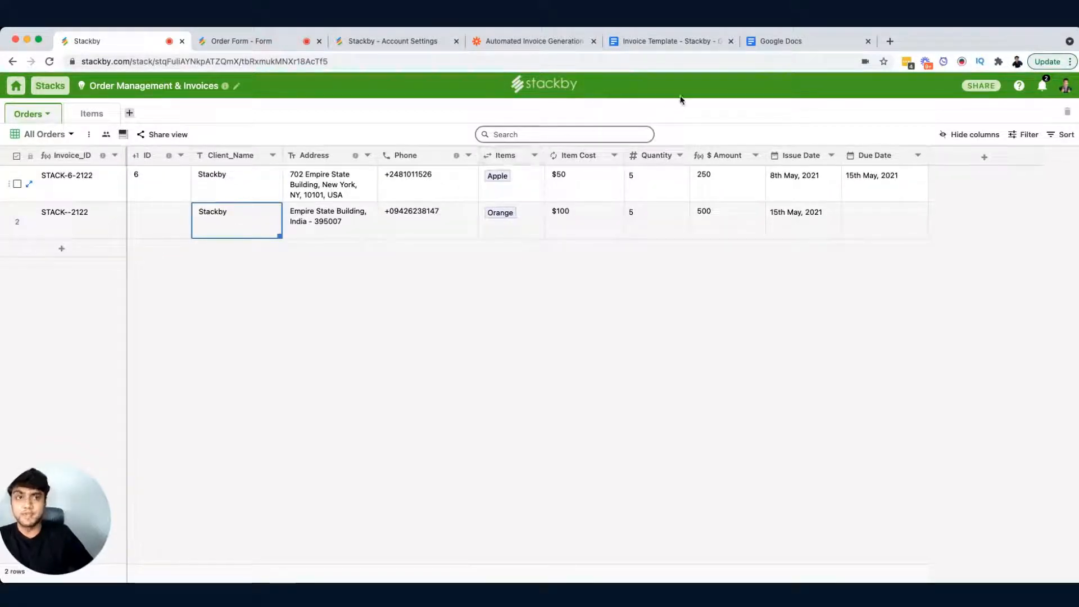
Step: Switch to the Invoice Template document and review its placeholders for client, address, items, invoice number, dates and amounts
left_click(657, 39)
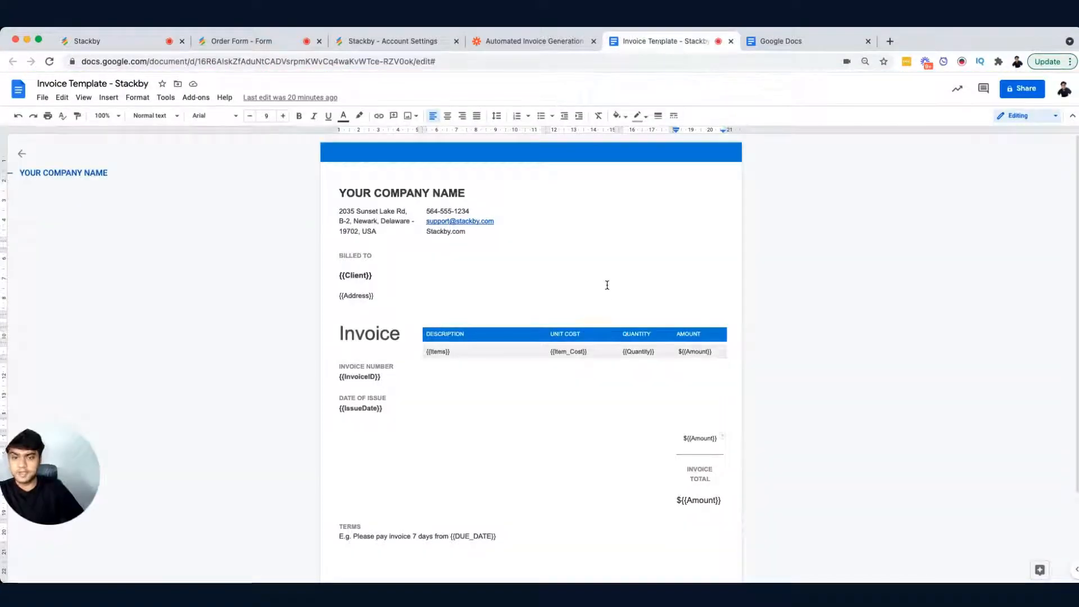
scroll(612, 277, "down", 1)
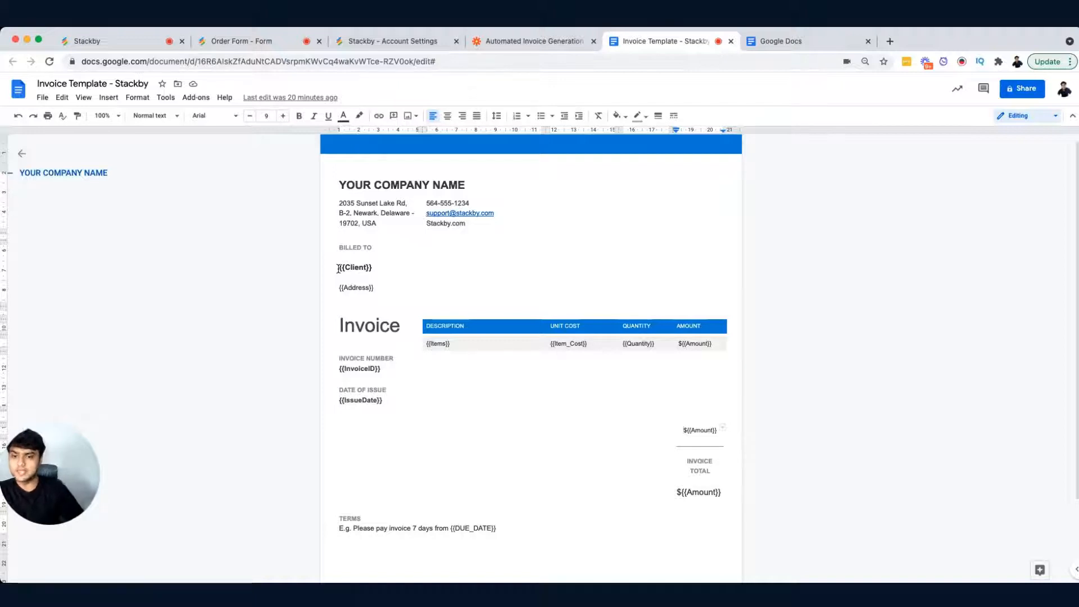
left_click(340, 268)
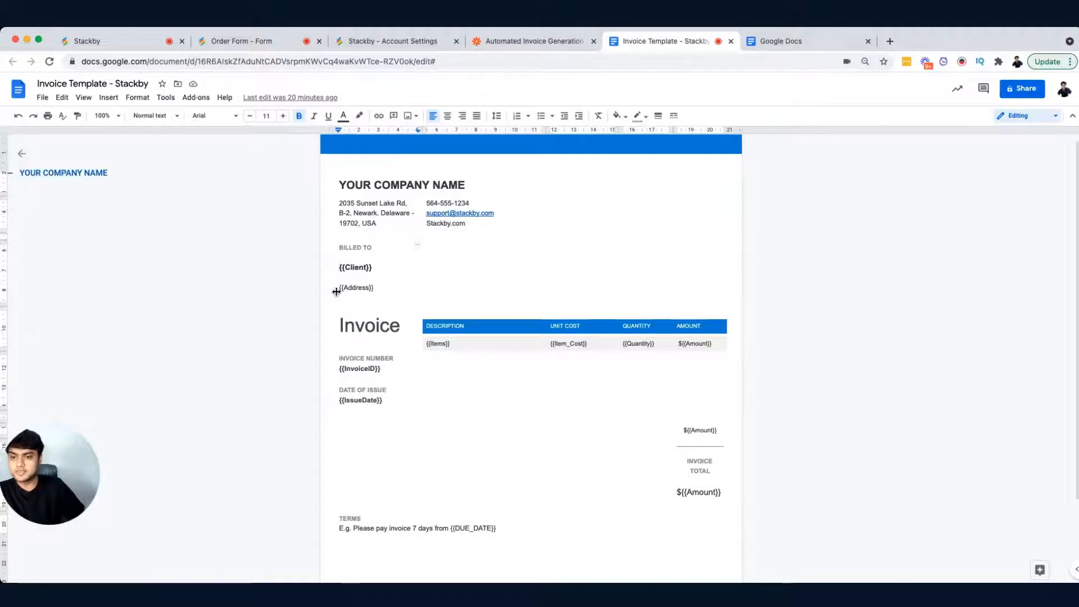
left_click_drag(339, 269, 372, 269)
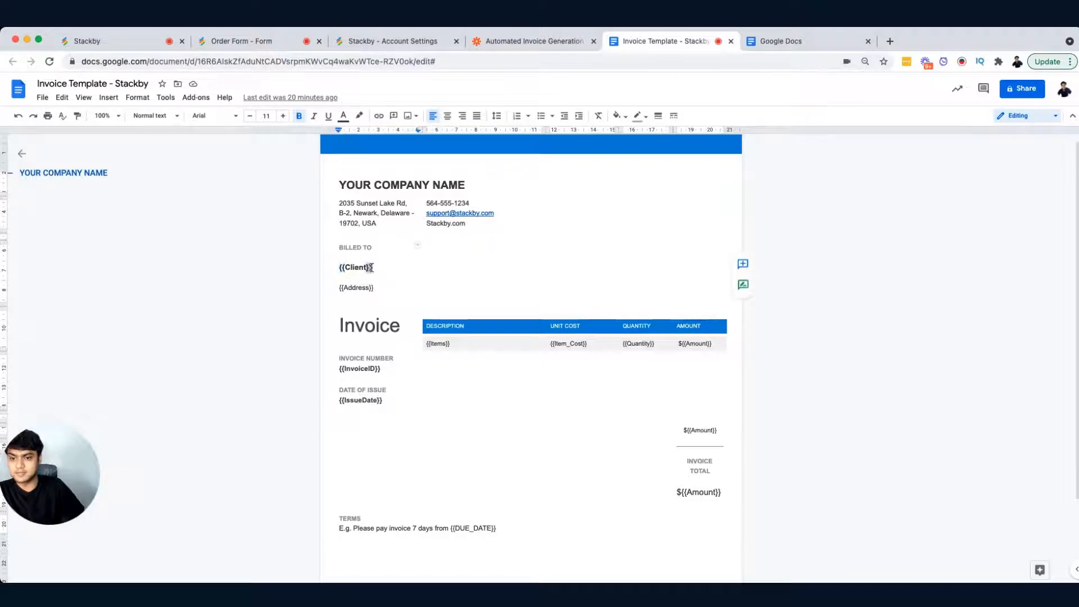
double_click(345, 294)
left_click(357, 269)
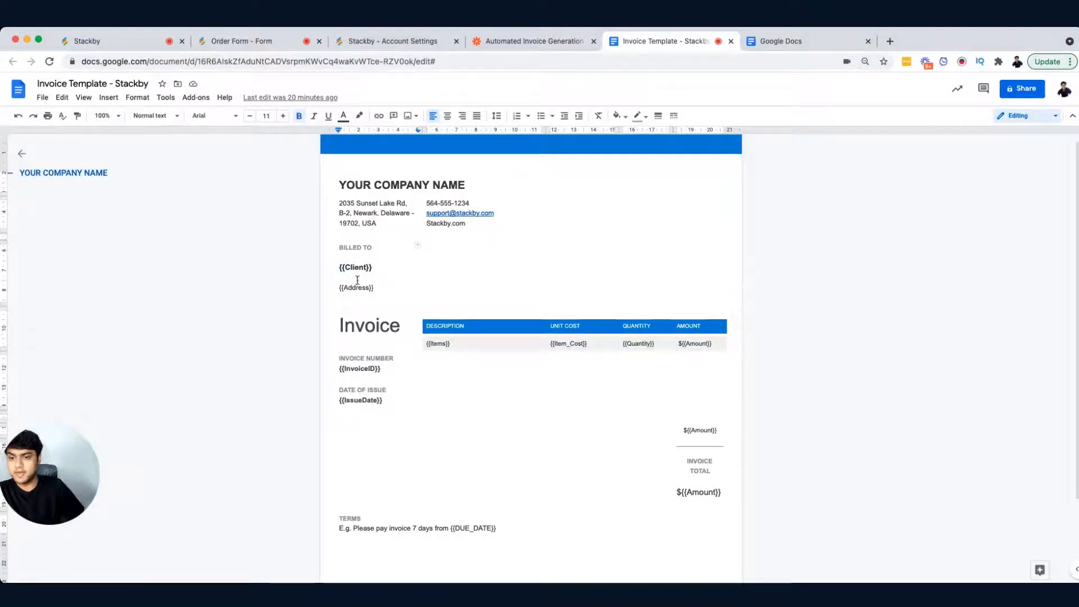
left_click(355, 288)
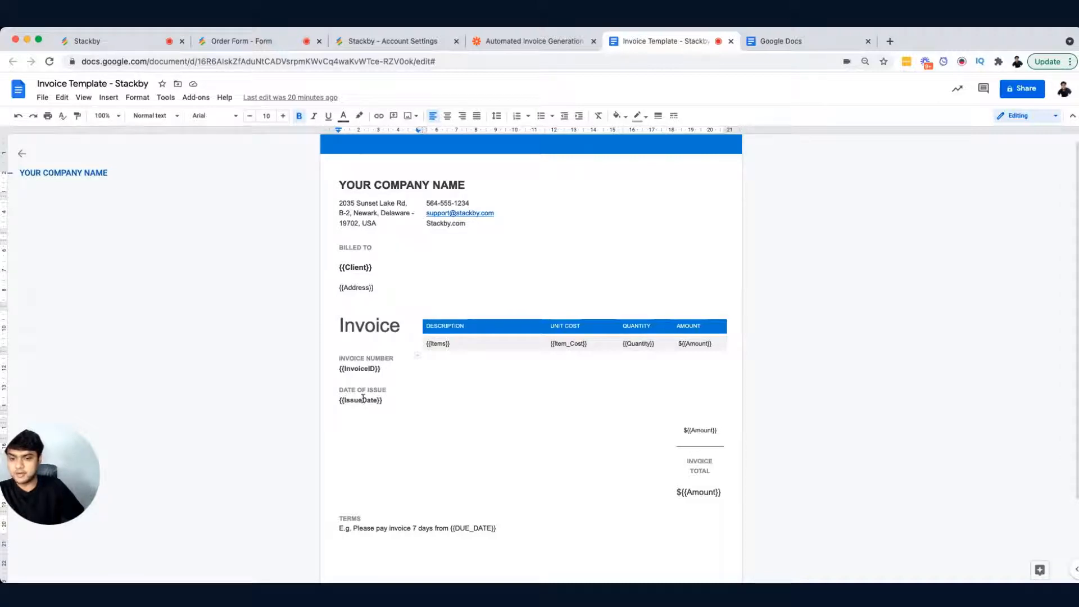
left_click(441, 344)
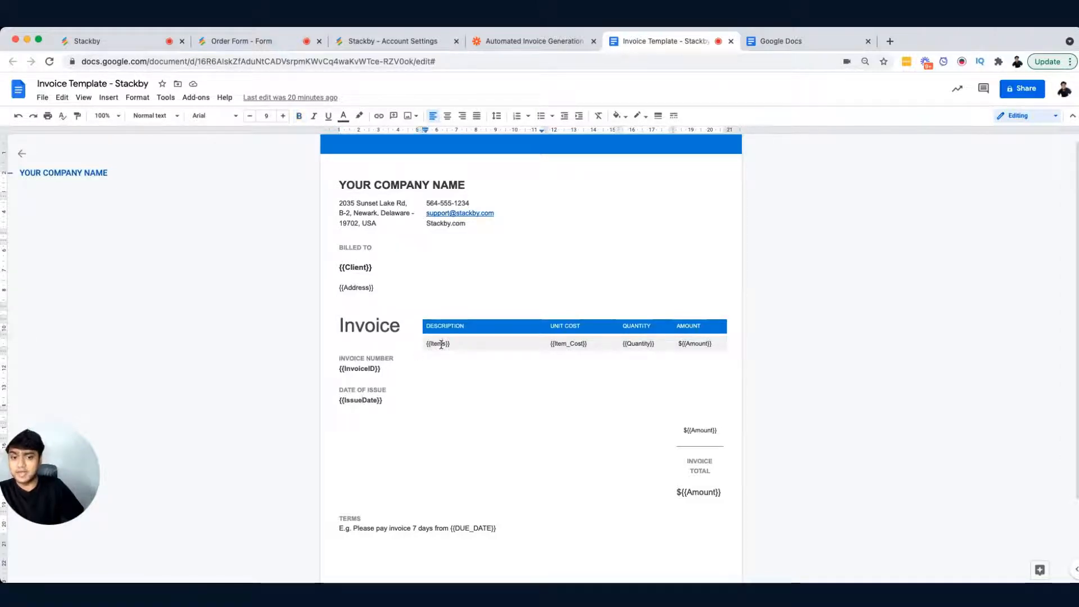
left_click(637, 343)
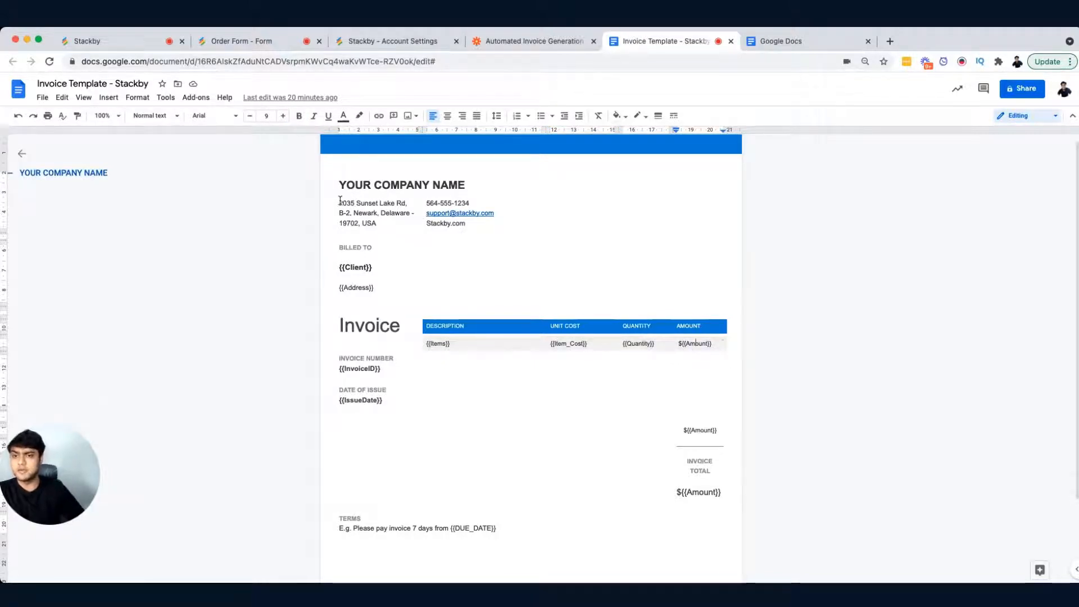
left_click_drag(339, 183, 460, 217)
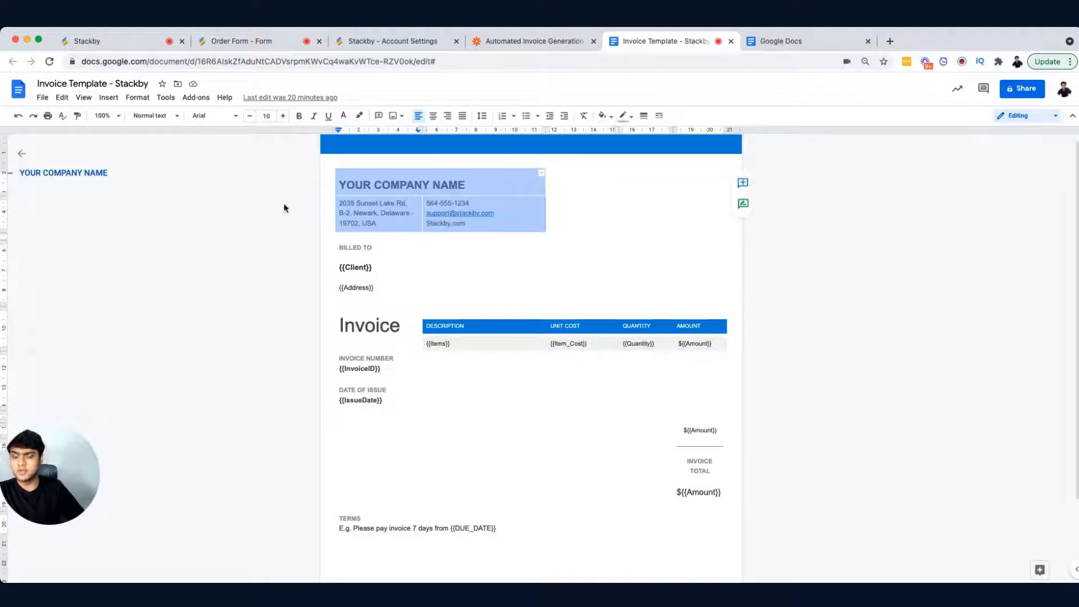
left_click(253, 226)
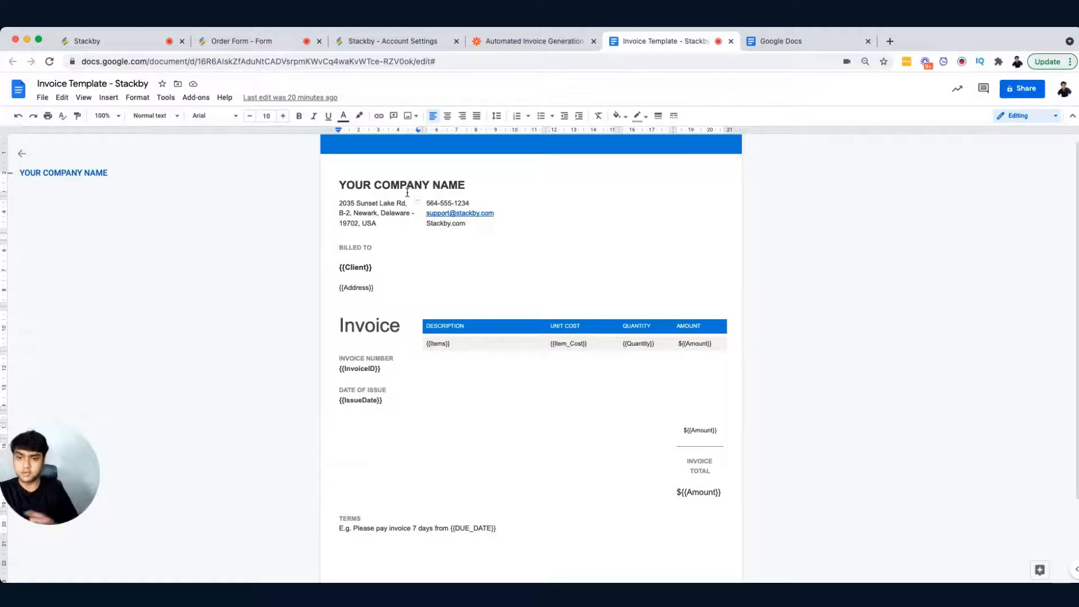
scroll(525, 253, "down", 3)
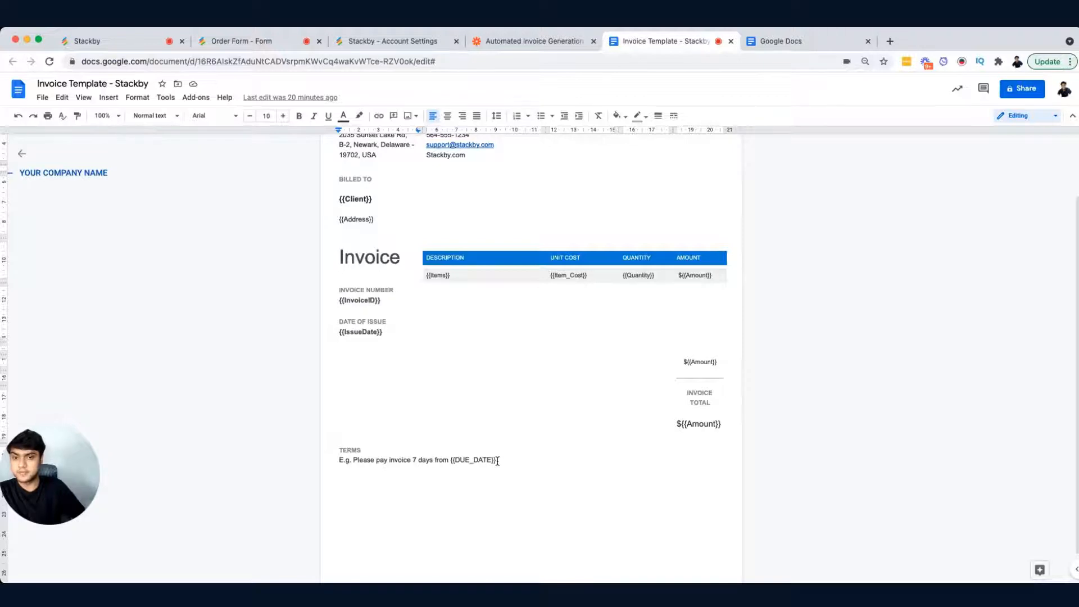
scroll(497, 461, "up", 3)
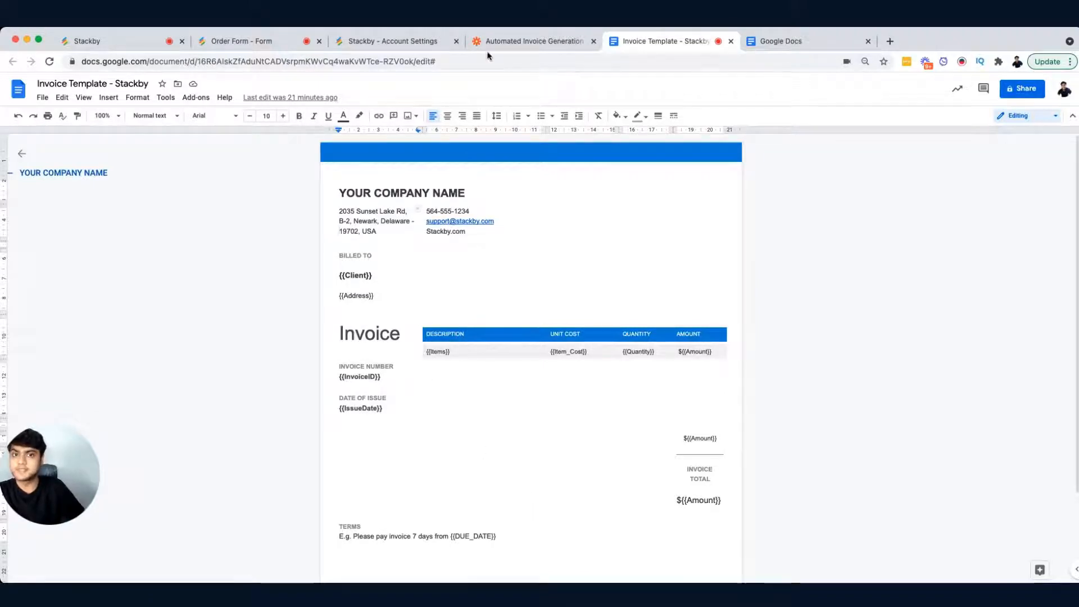
Step: Switch to the Automated Invoice Generation zap and review the Stackby trigger's app, event and account sections
left_click(524, 41)
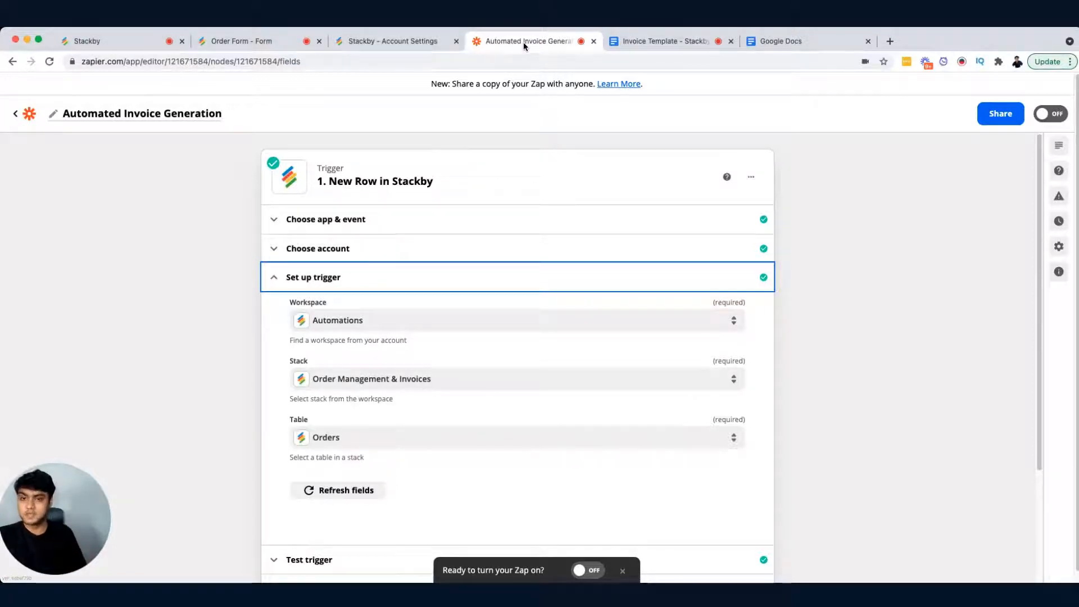
left_click(324, 276)
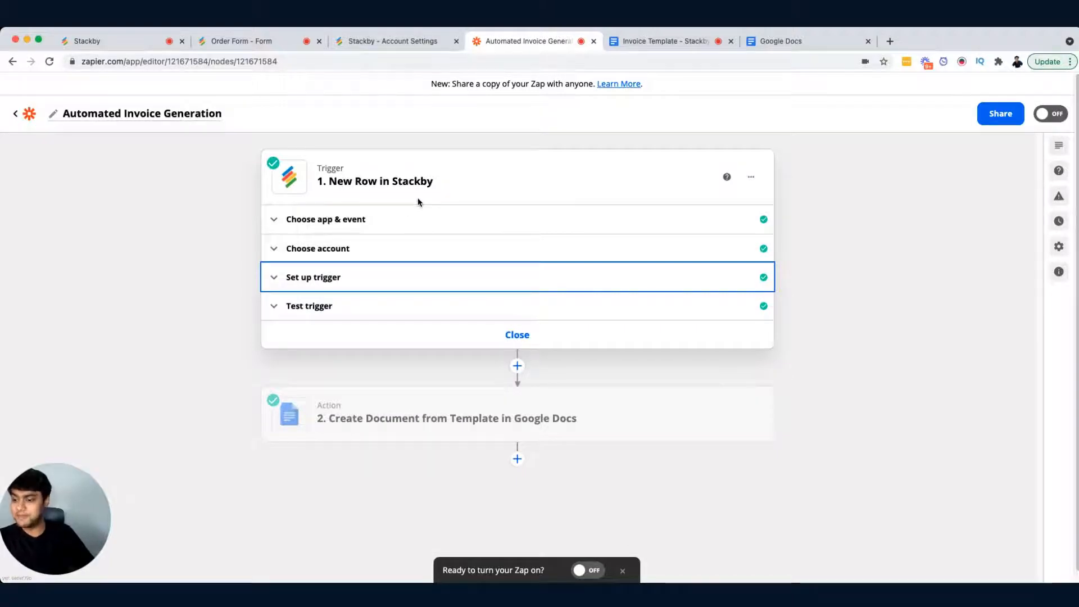
left_click(367, 222)
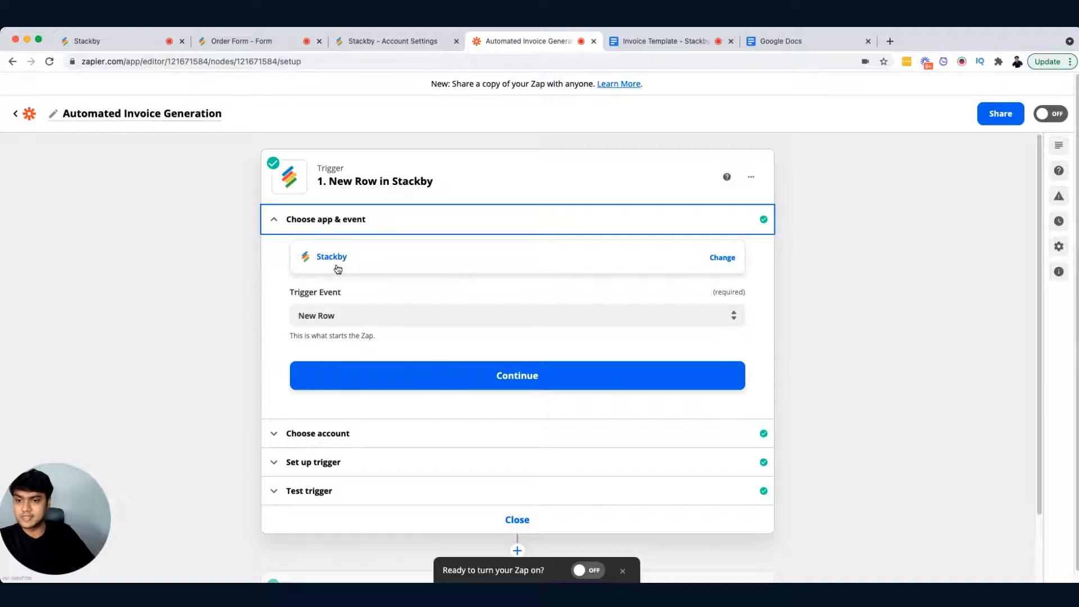
scroll(338, 269, "down", 1)
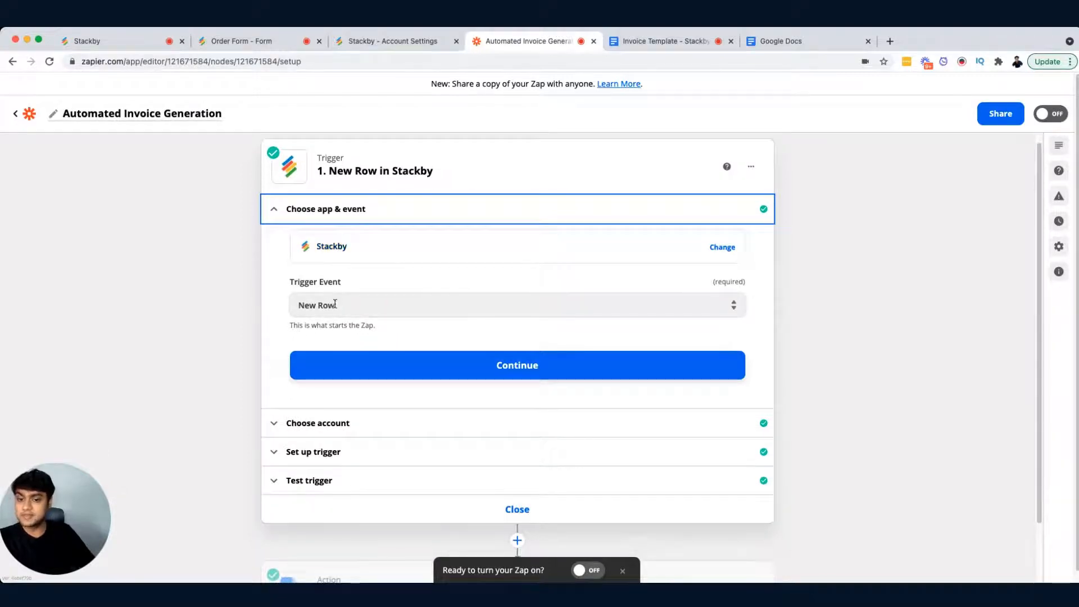
left_click(465, 423)
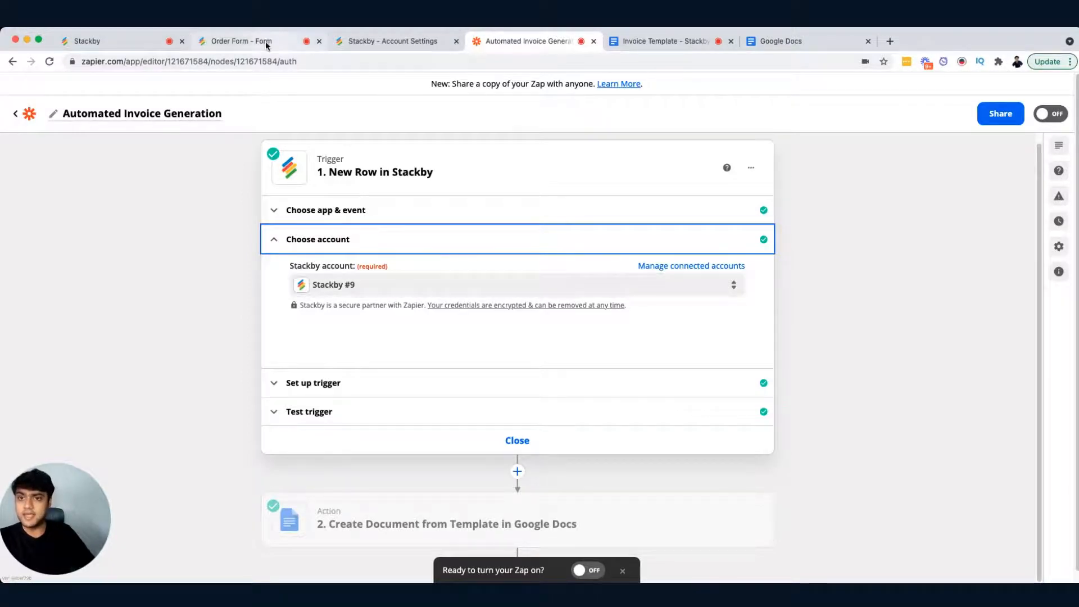
Step: Open Stackby account settings and copy the personal API key
left_click(415, 45)
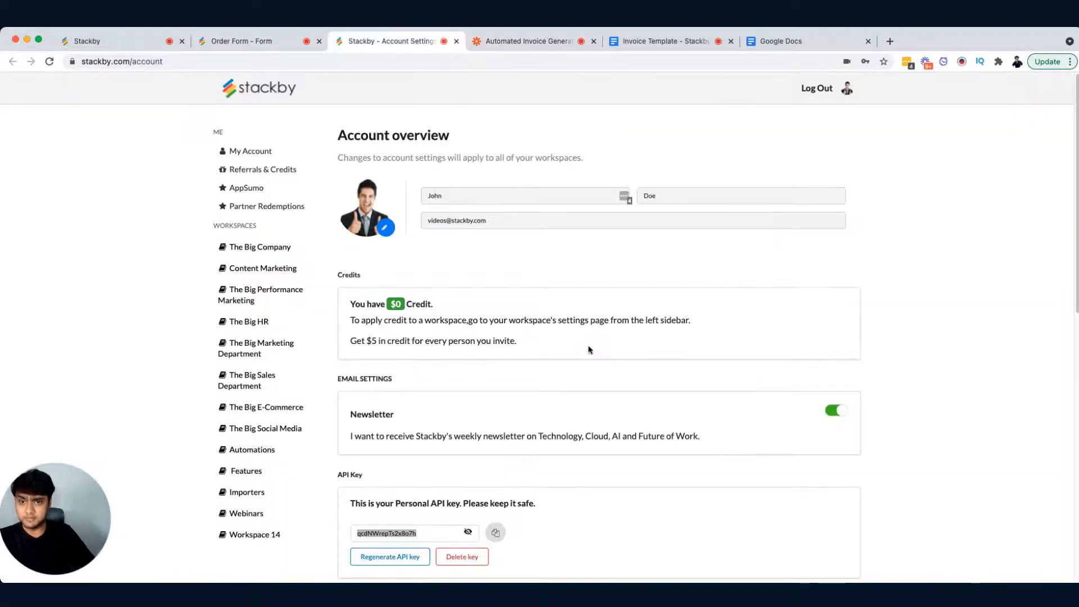
scroll(561, 320, "down", 5)
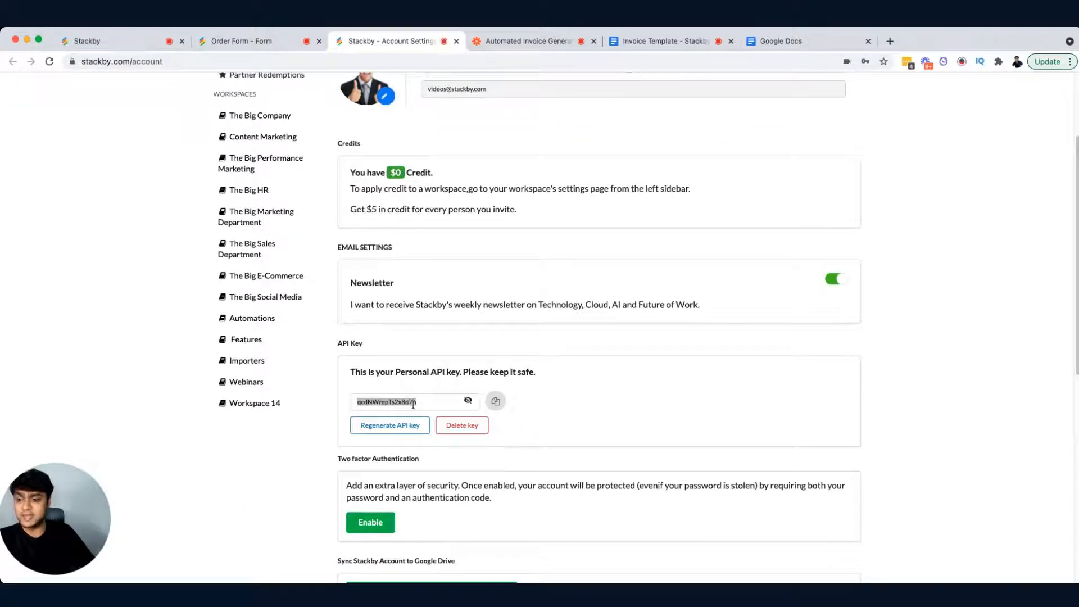
left_click(495, 400)
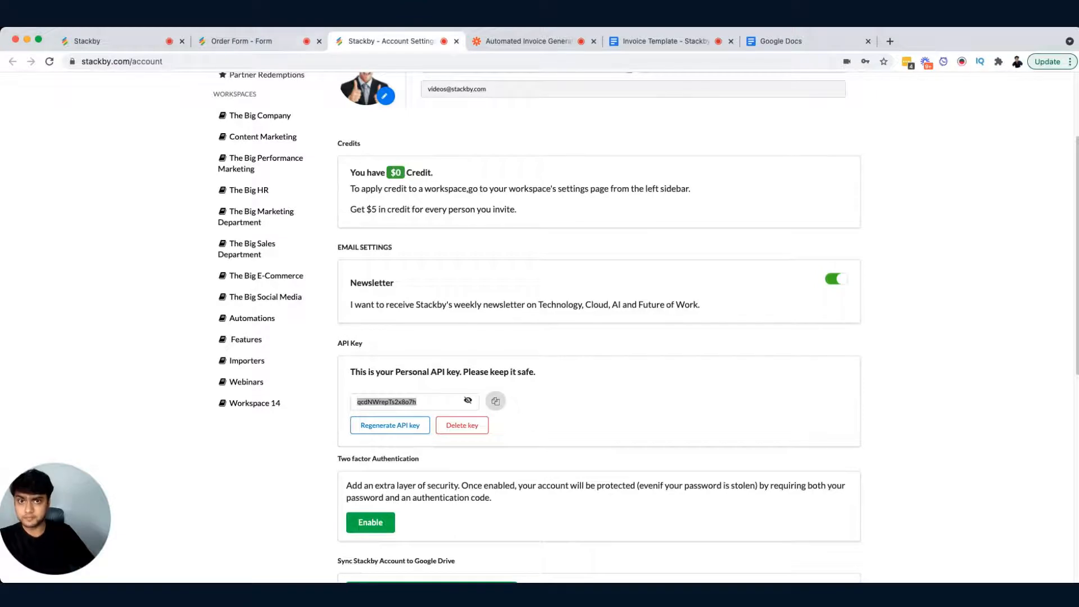
Step: Return to the zap, review the trigger's workspace, stack and table settings, and open the Test trigger section
left_click(498, 45)
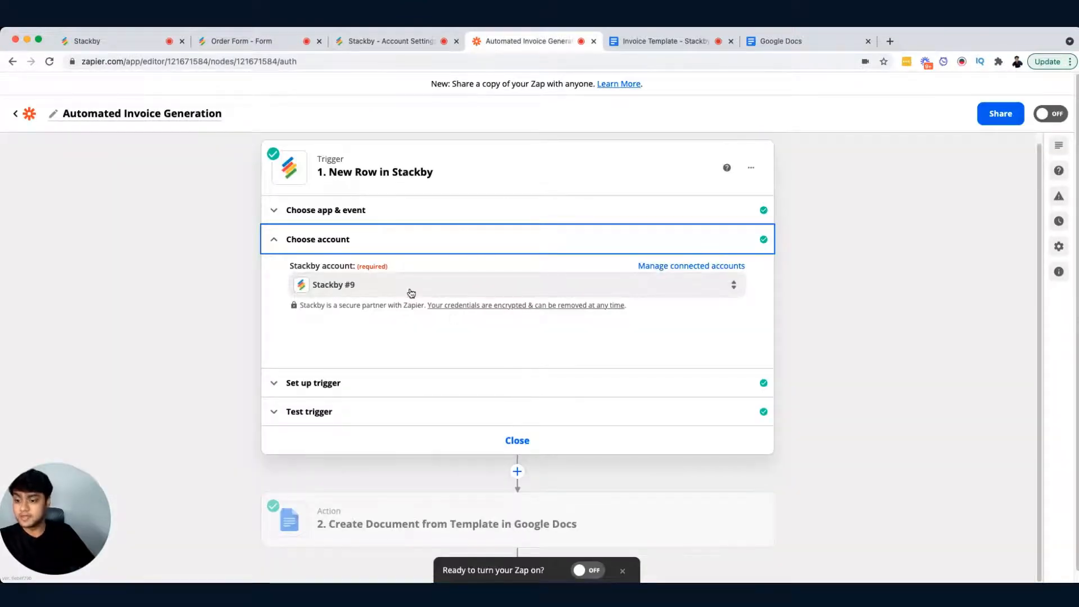
left_click(437, 390)
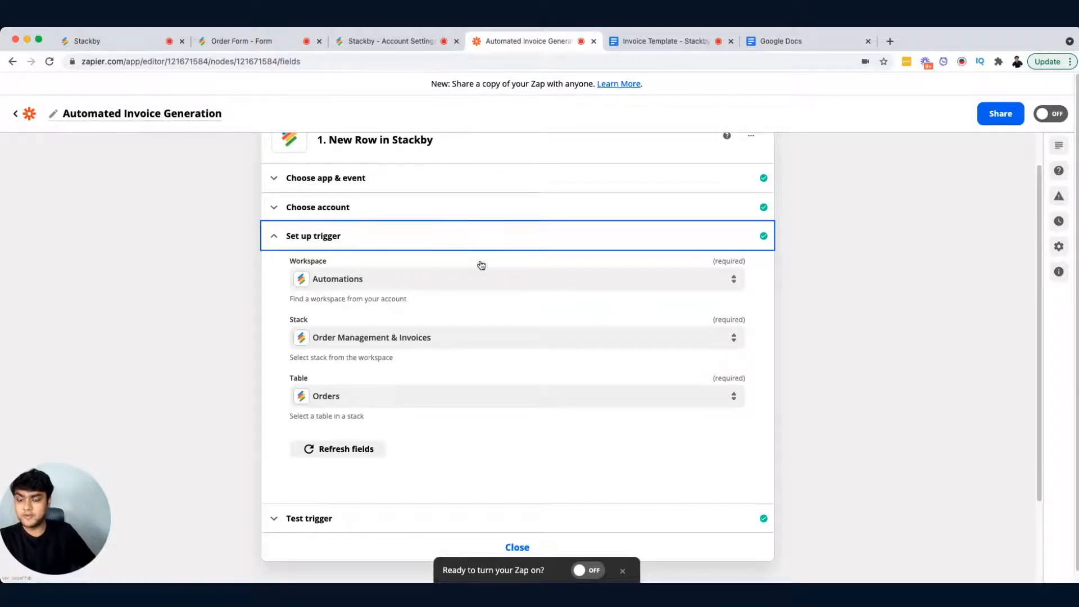
scroll(497, 298, "down", 1)
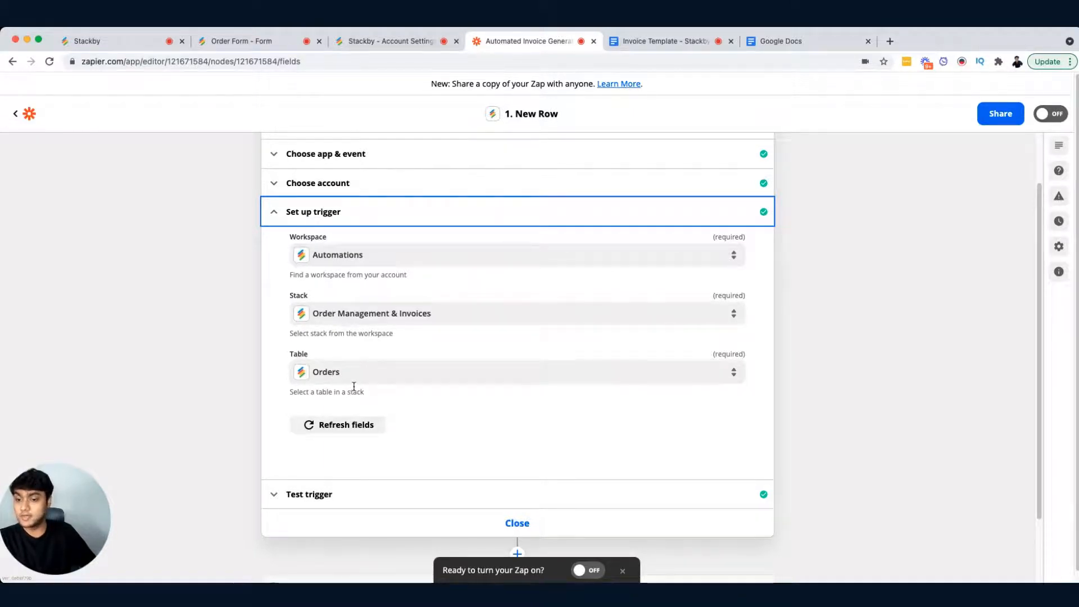
scroll(506, 444, "down", 3)
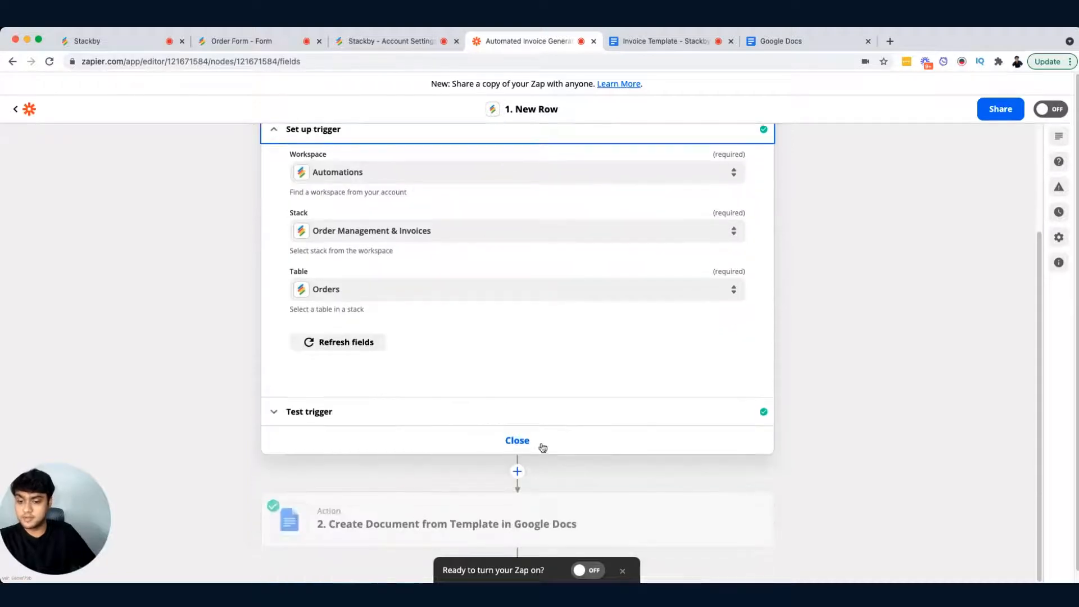
left_click(366, 411)
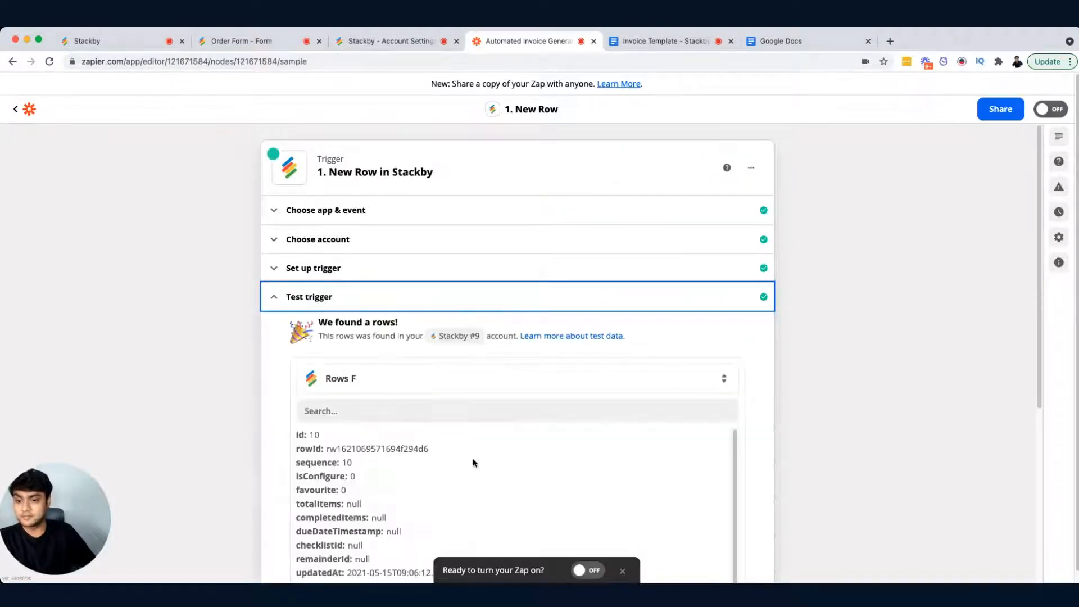
Step: Scroll through the test trigger's sample row fields to inspect the mapped order values
scroll(501, 437, "down", 2)
scroll(770, 384, "down", 3)
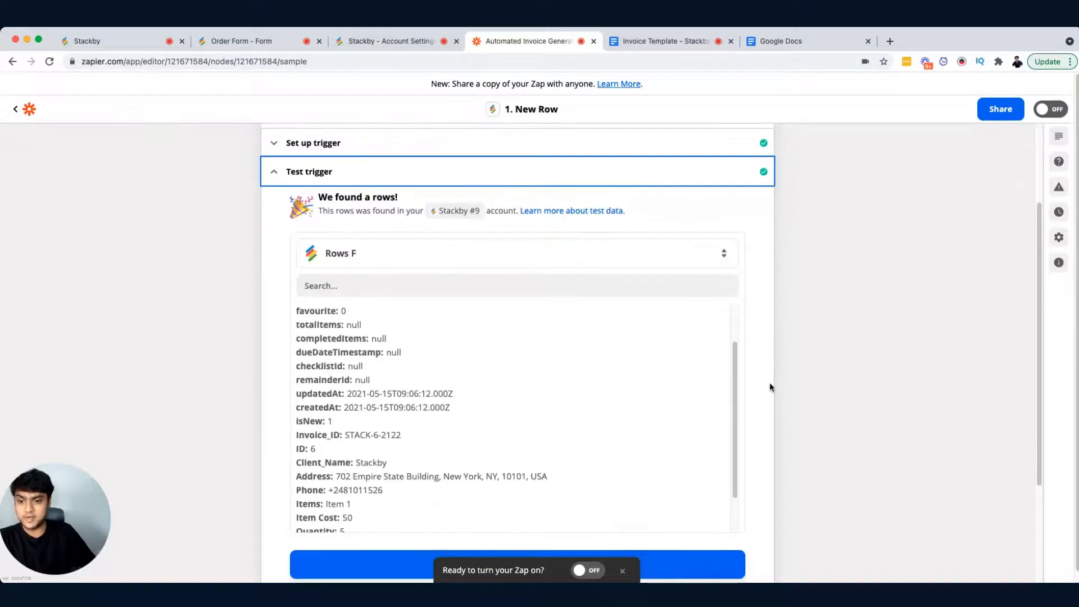
scroll(524, 382, "down", 1)
scroll(524, 387, "down", 1)
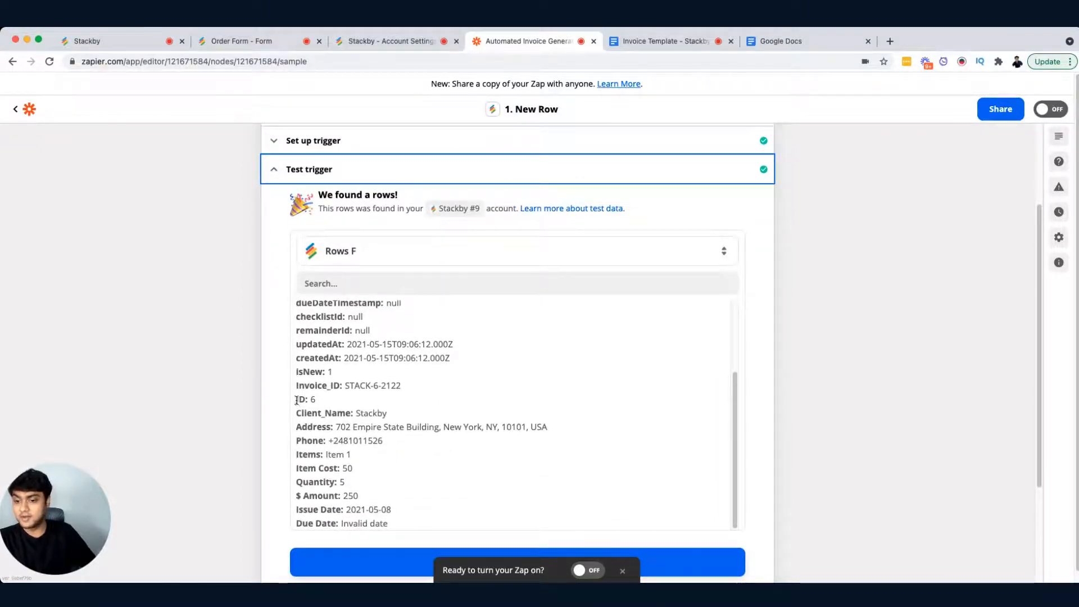
left_click_drag(297, 397, 408, 552)
left_click(232, 421)
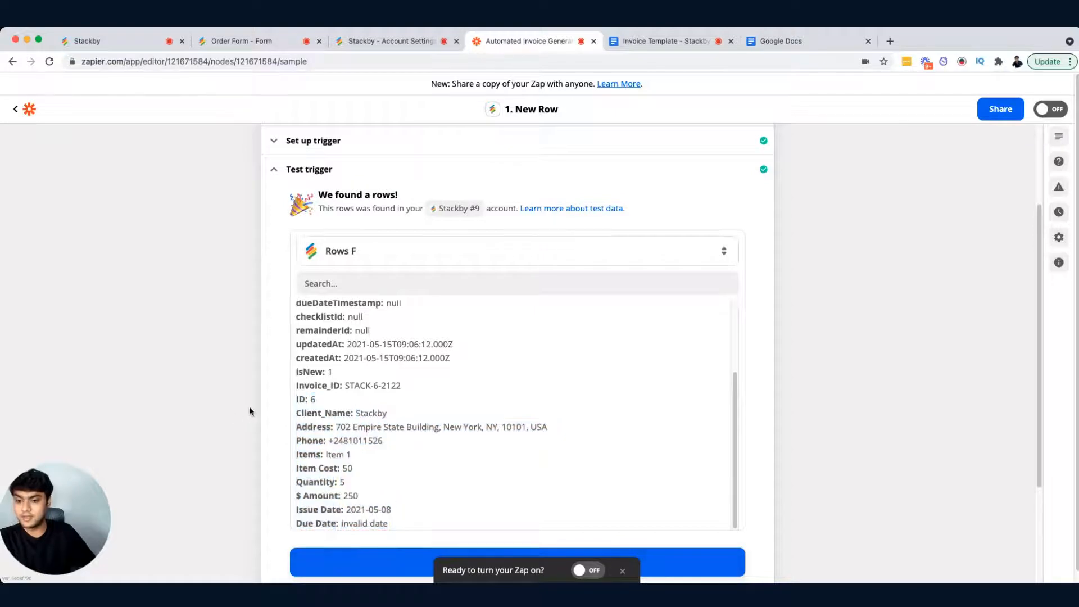
scroll(253, 410, "down", 2)
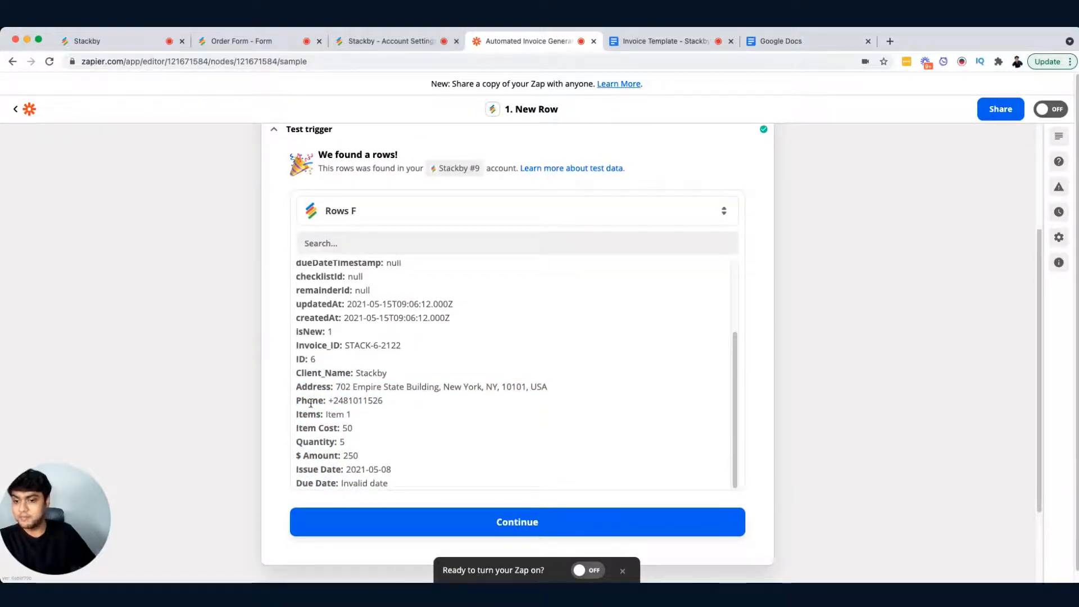
left_click_drag(343, 349, 418, 356)
left_click(352, 403)
left_click_drag(336, 387, 504, 398)
left_click(486, 419)
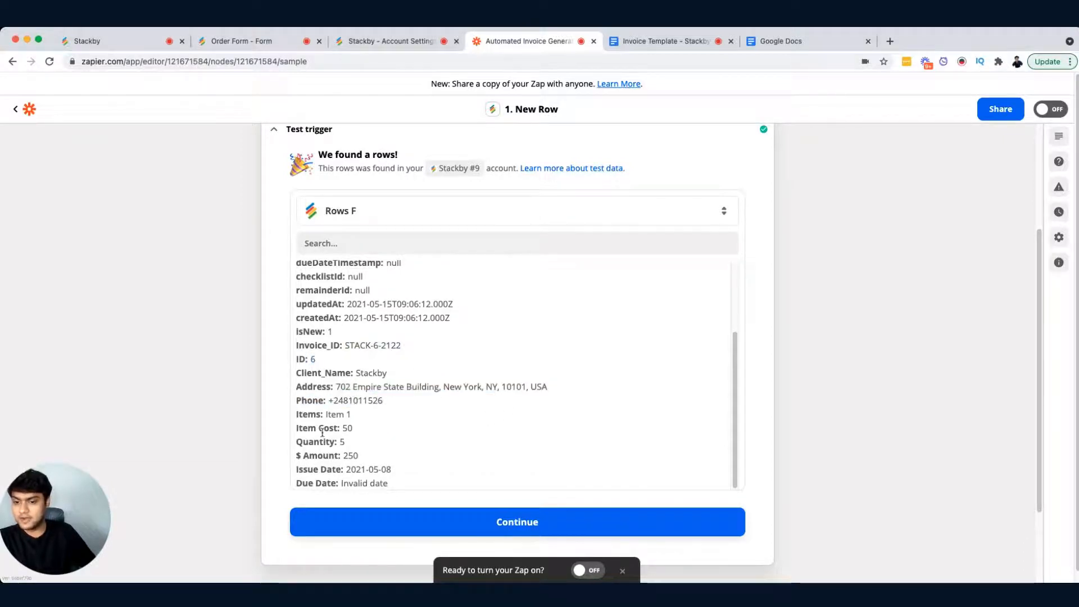
scroll(318, 436, "down", 1)
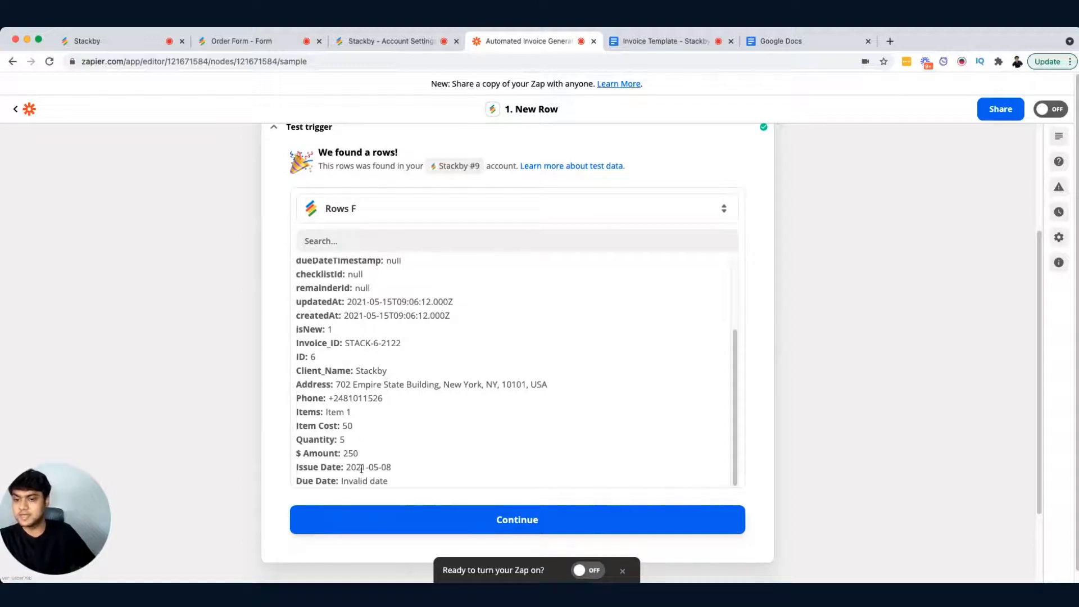
scroll(387, 404, "up", 3)
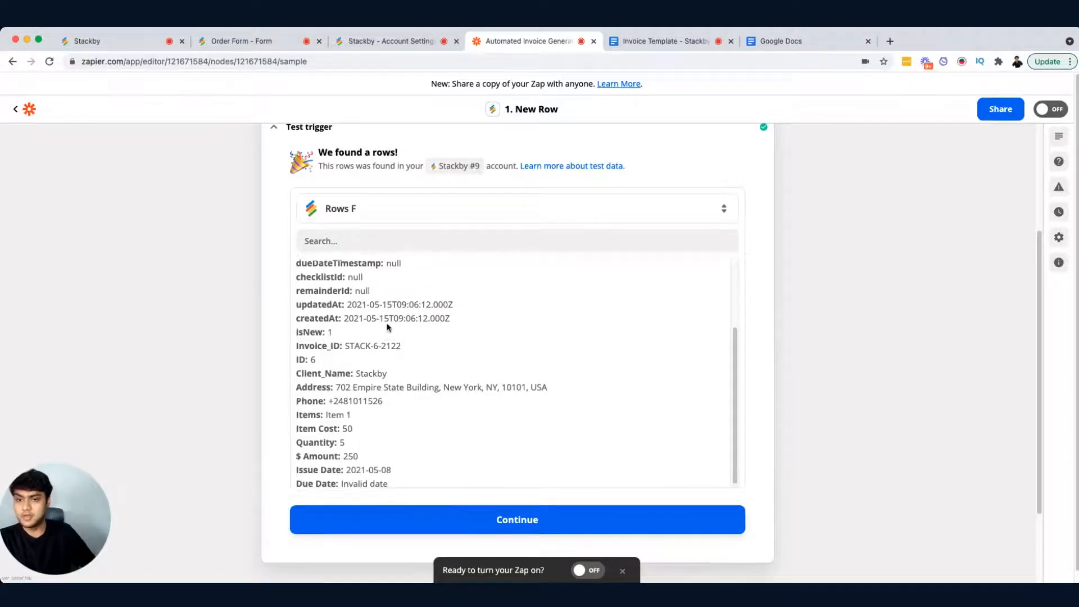
Step: Select the newest sample record, Rows G, for the trigger test and scroll through its fields
left_click(433, 213)
left_click(492, 453)
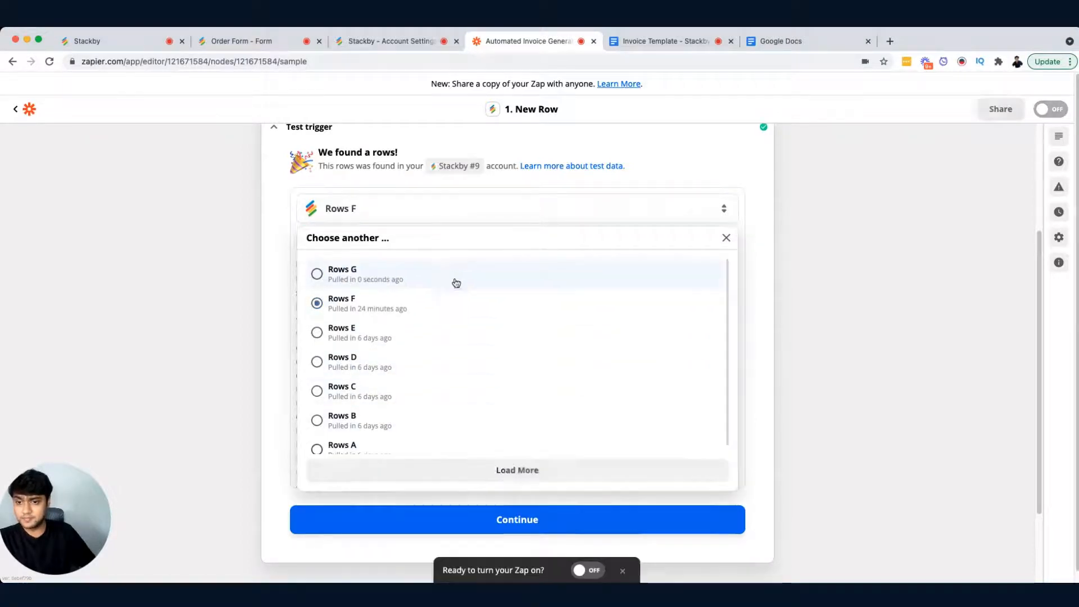
left_click(420, 278)
scroll(440, 378, "down", 2)
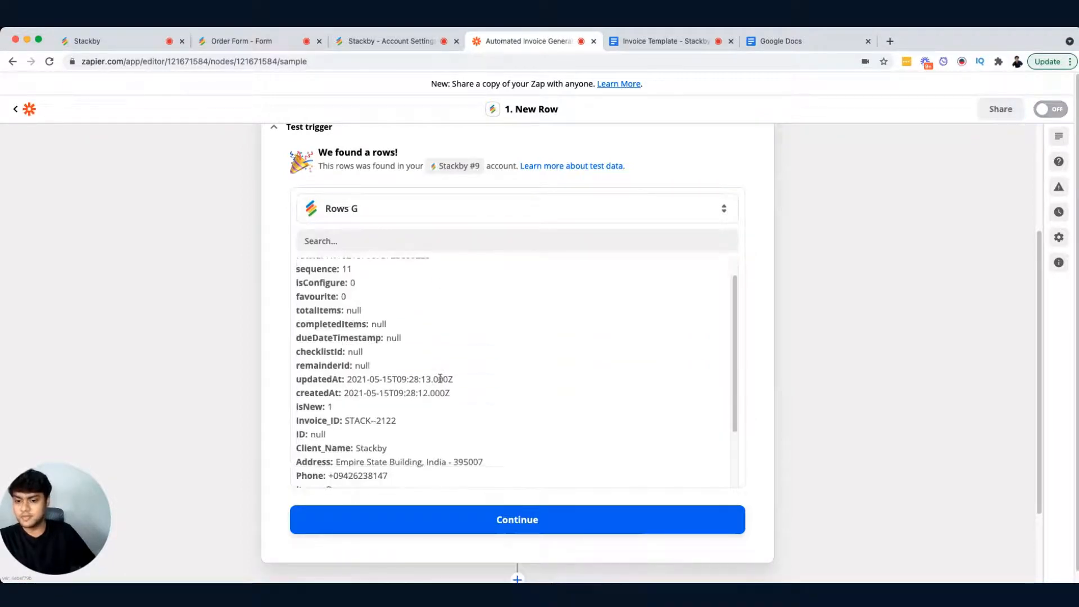
Step: Finish reviewing the Rows G sample record's order fields and continue past the trigger test
scroll(440, 378, "down", 5)
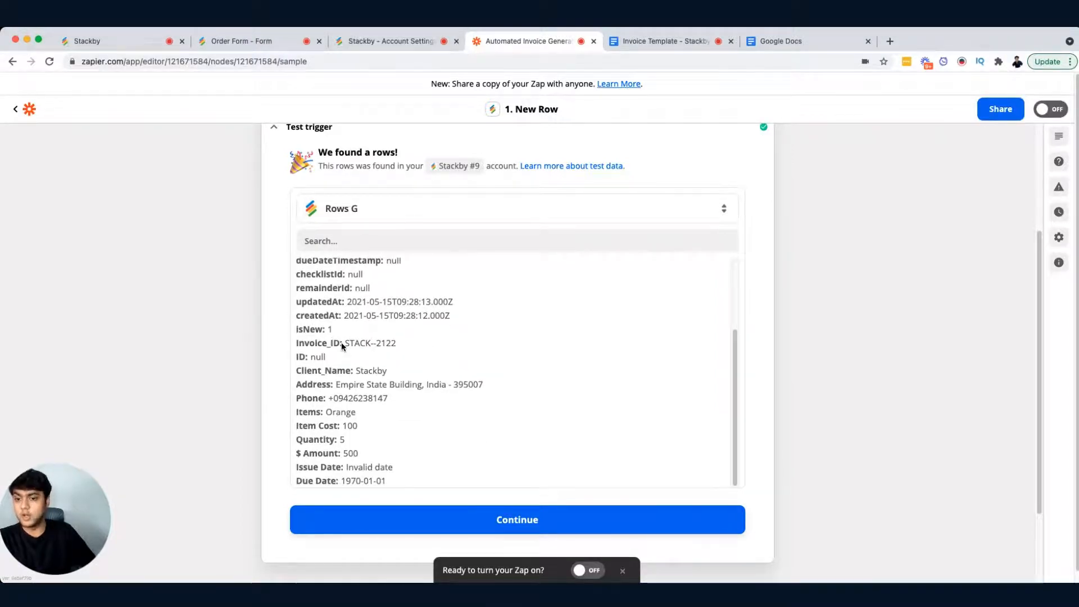
left_click_drag(342, 343, 396, 344)
left_click(419, 349)
scroll(537, 419, "down", 1)
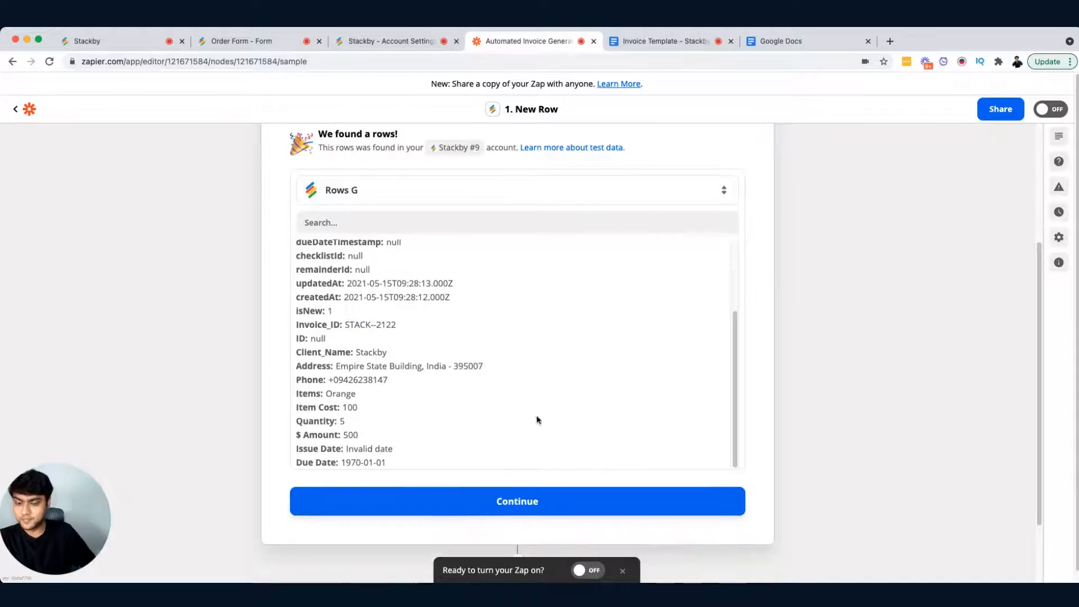
scroll(536, 419, "down", 3)
left_click(508, 414)
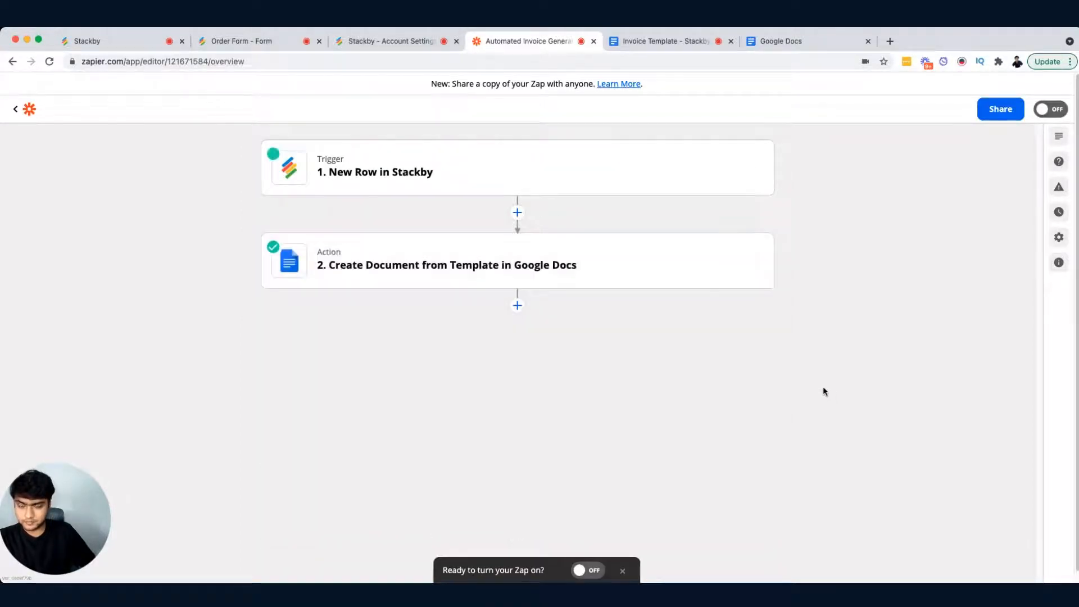
Step: Glance at the invoice template document and open the Google Docs action's app and event settings
mouse_move(441, 281)
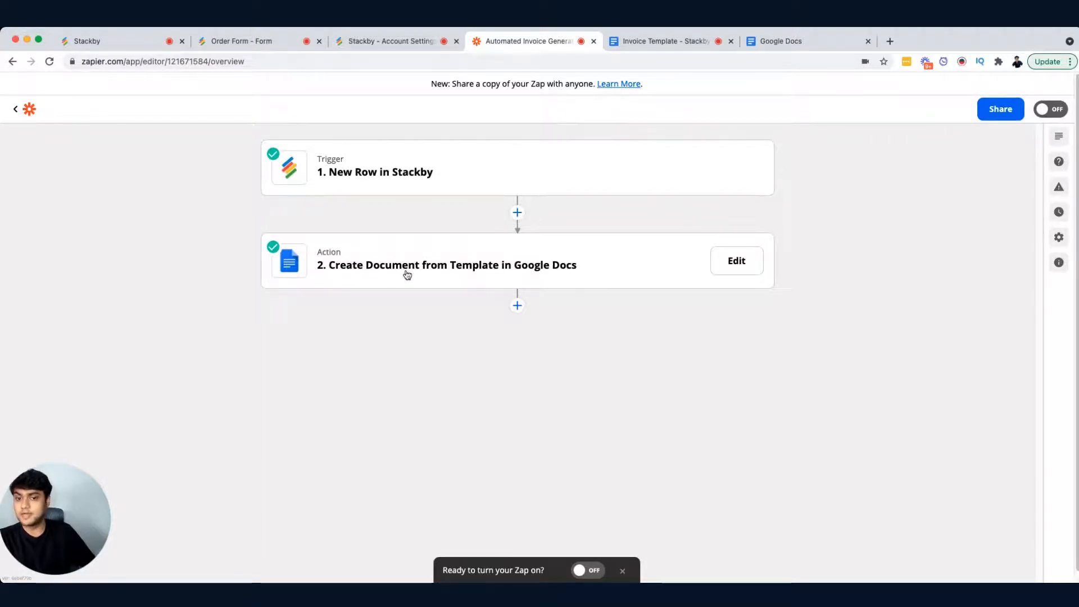
left_click(656, 45)
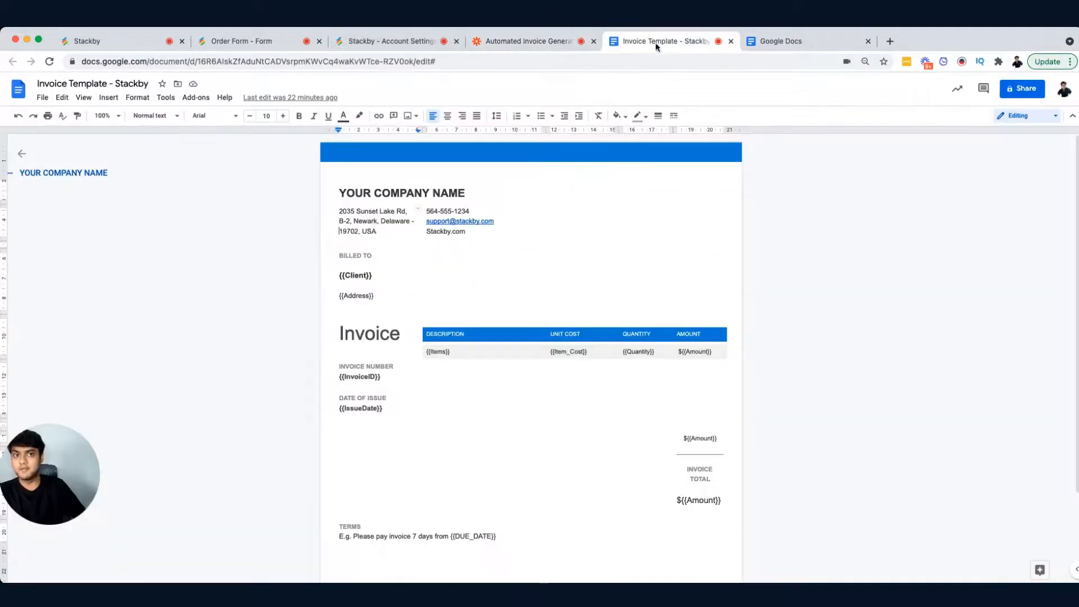
left_click(503, 39)
left_click(430, 281)
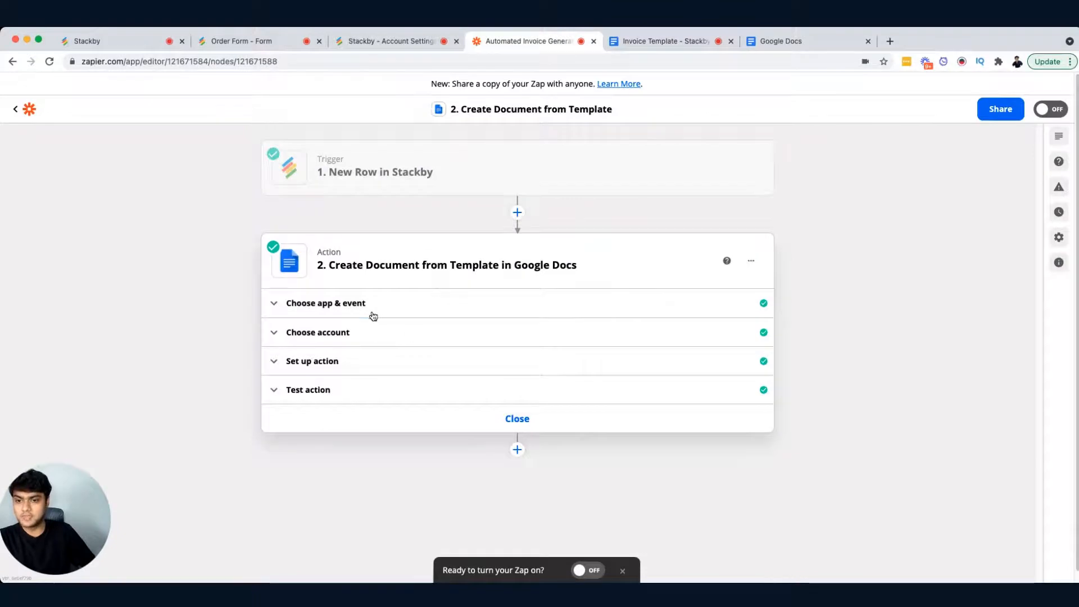
left_click(372, 315)
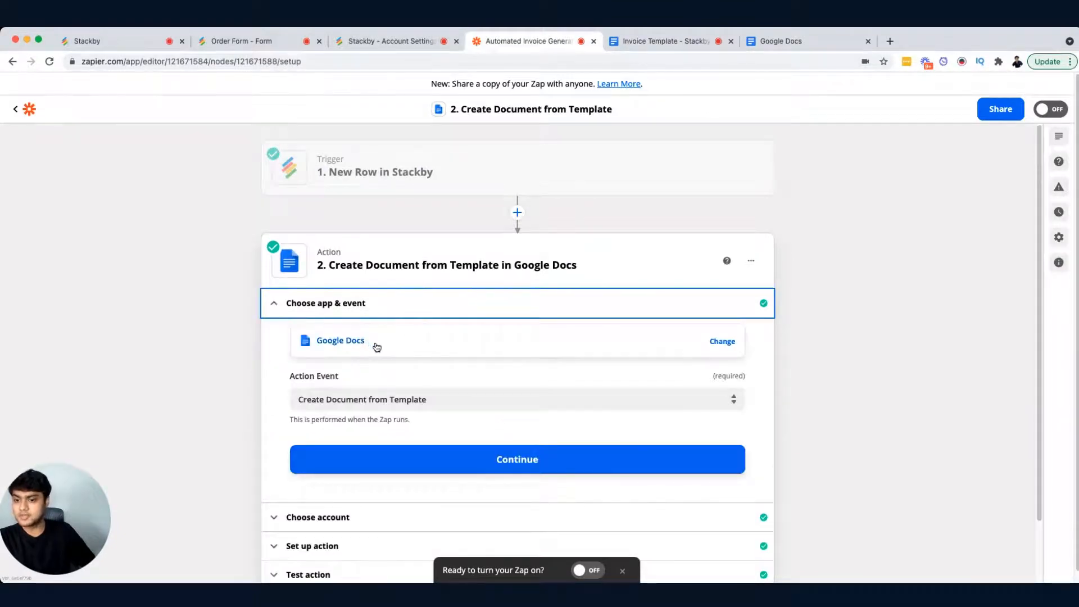
Step: Review the action's event, connected Google Docs account, template document, document name and folder settings
scroll(404, 400, "down", 2)
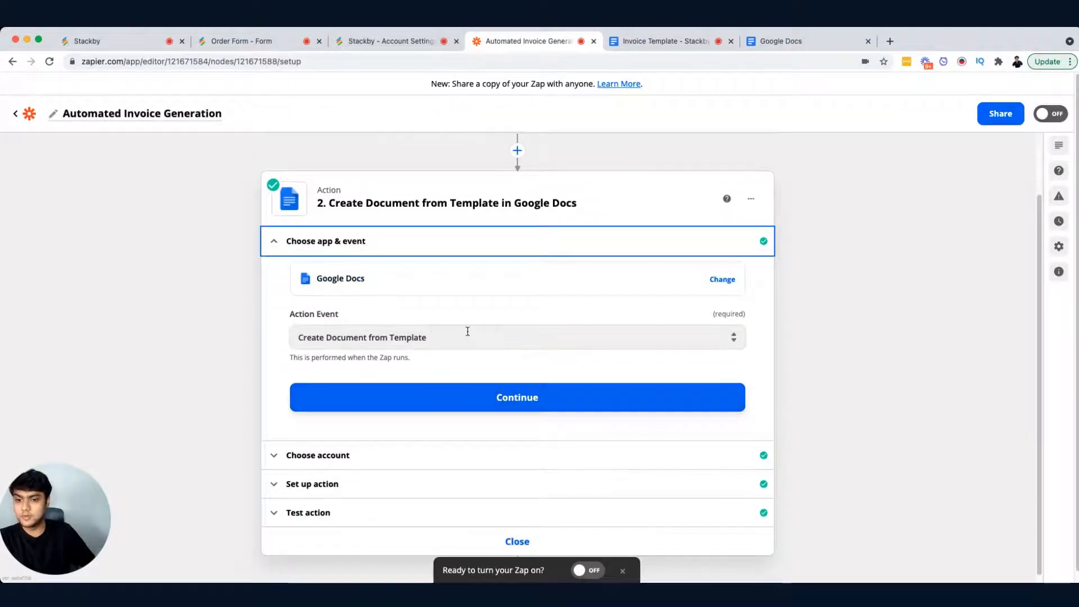
scroll(467, 330, "down", 1)
left_click(484, 443)
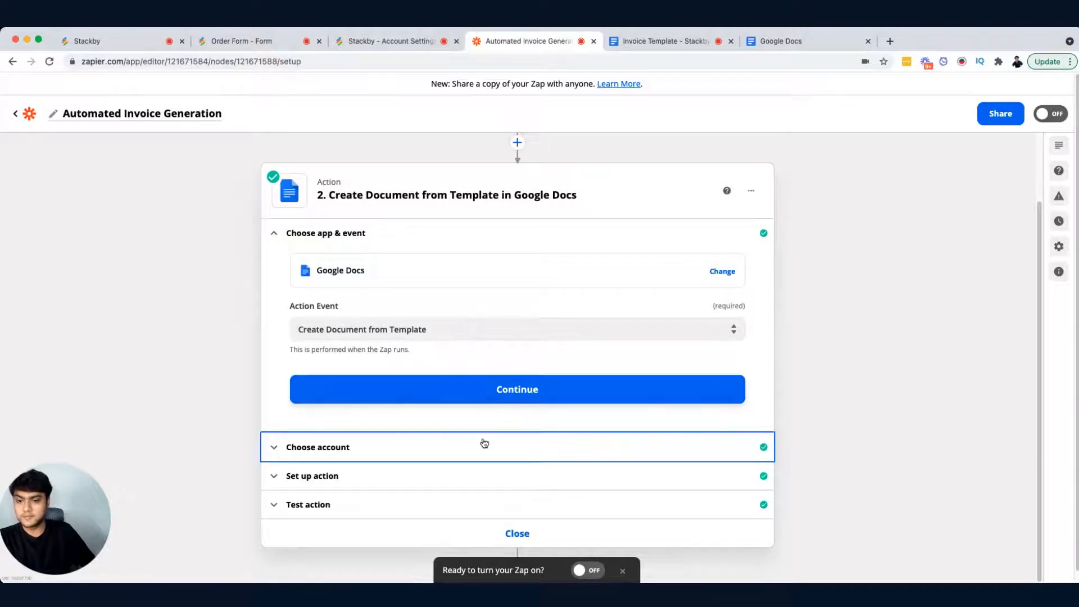
scroll(482, 436, "down", 1)
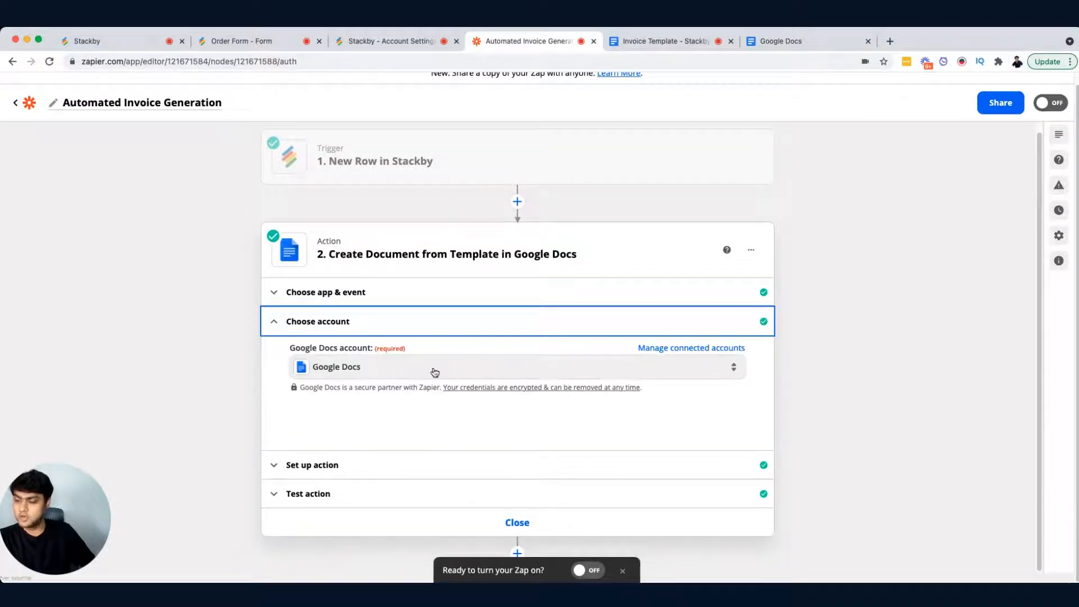
left_click(427, 465)
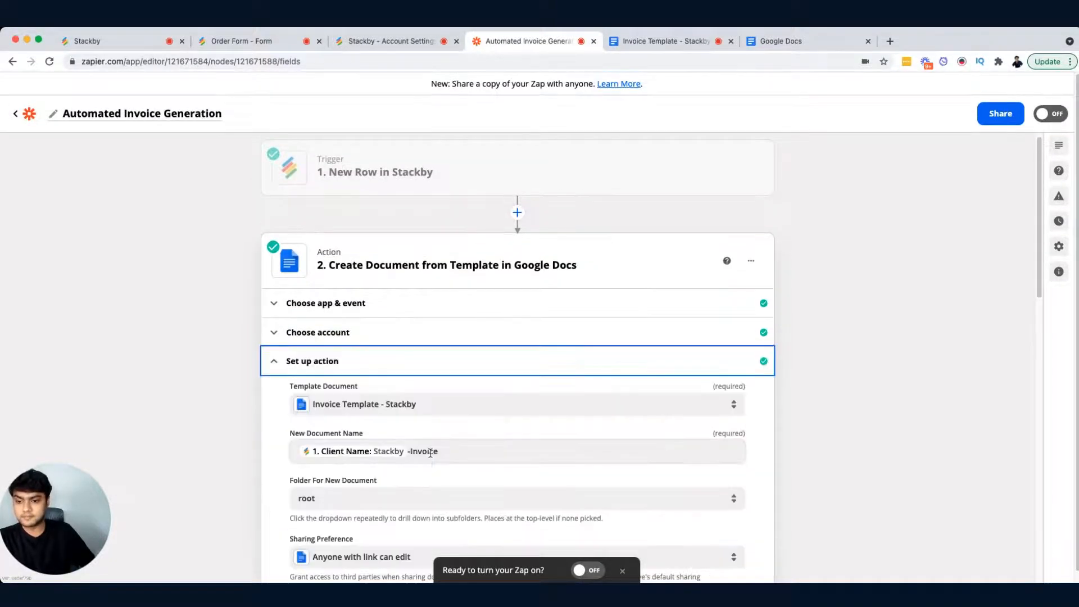
scroll(500, 403, "down", 2)
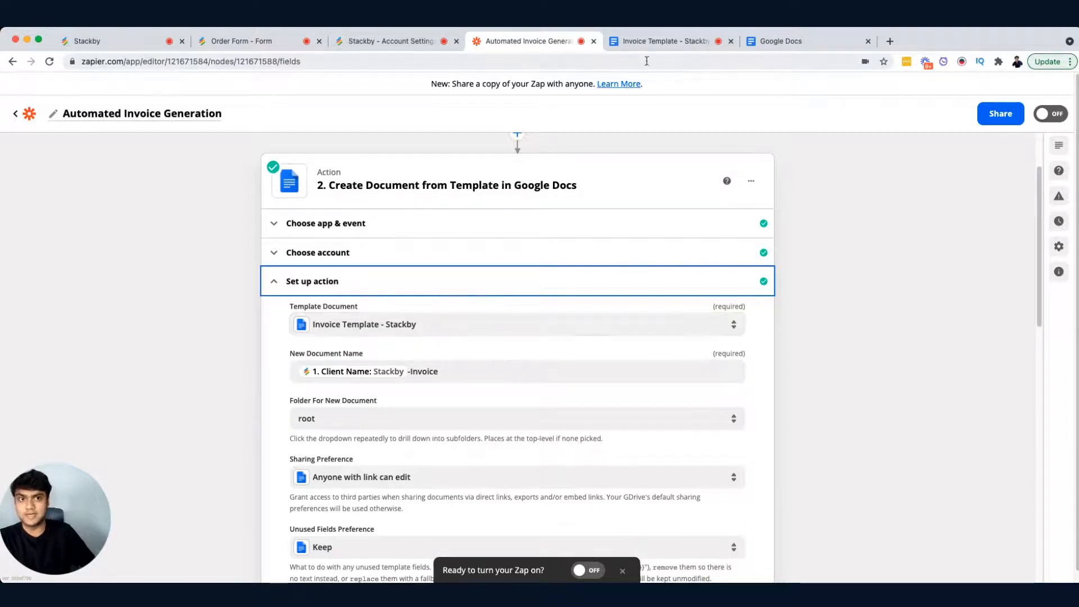
scroll(412, 339, "down", 3)
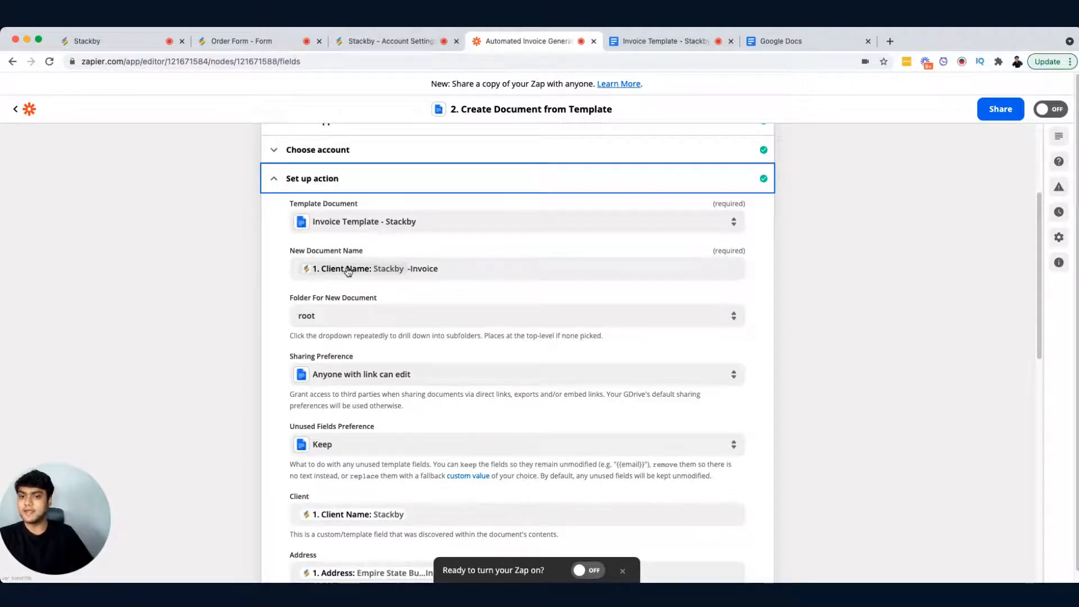
scroll(353, 265, "down", 3)
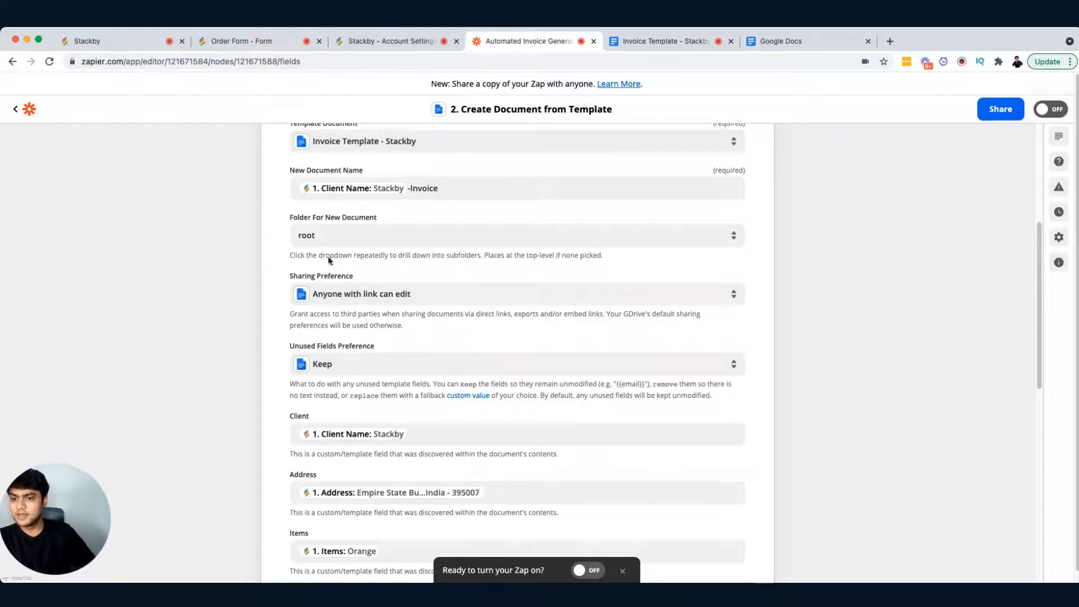
left_click(330, 235)
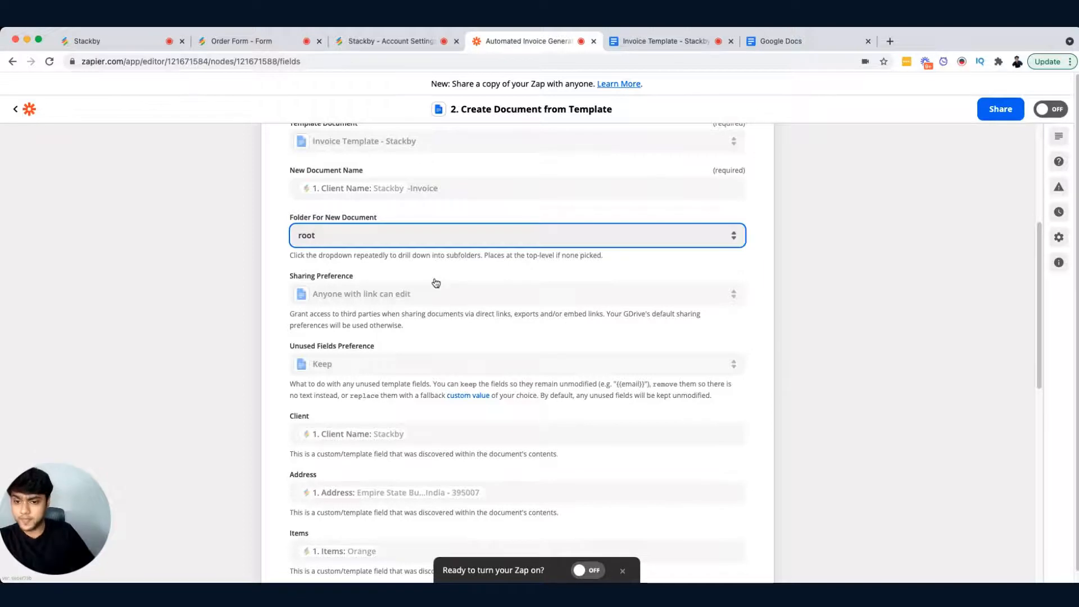
Step: Scroll through the template field mappings and open the Client field's insert-data picker
scroll(400, 289, "down", 1)
scroll(400, 289, "down", 3)
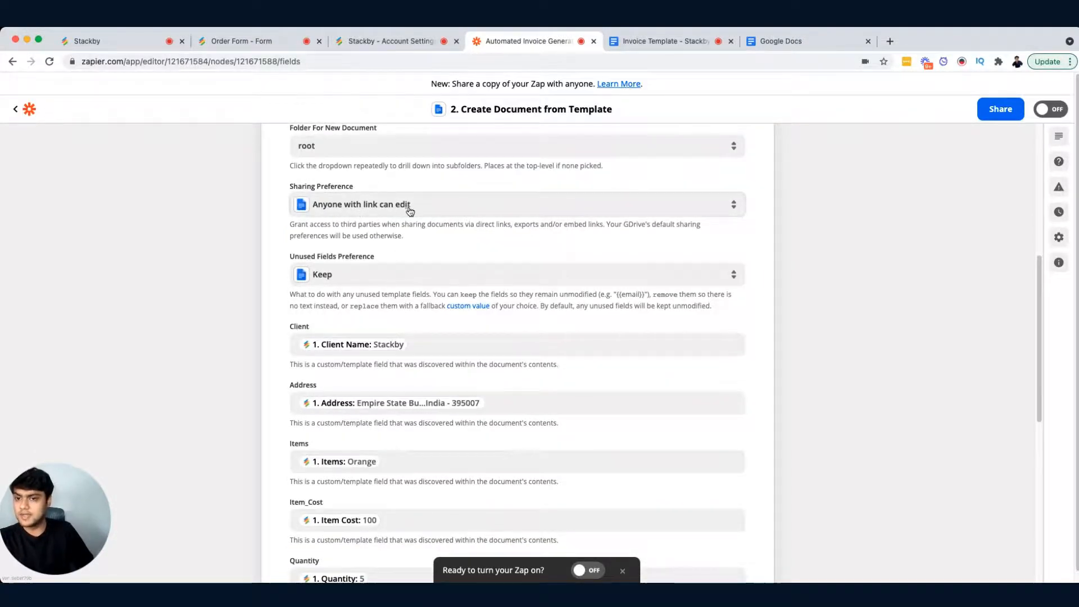
scroll(414, 222, "down", 4)
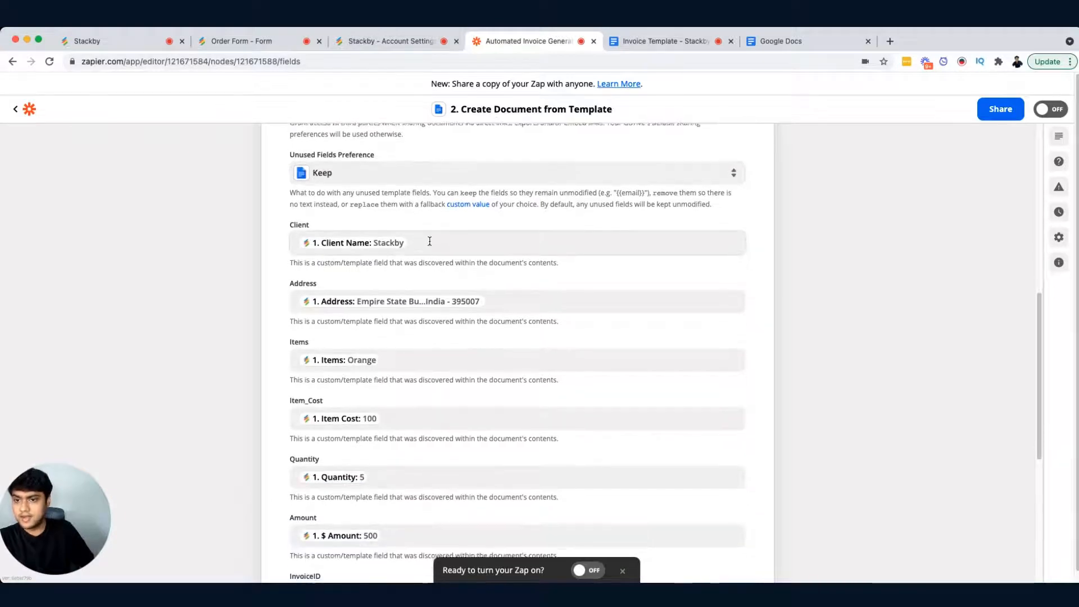
scroll(428, 240, "down", 1)
scroll(432, 238, "down", 1)
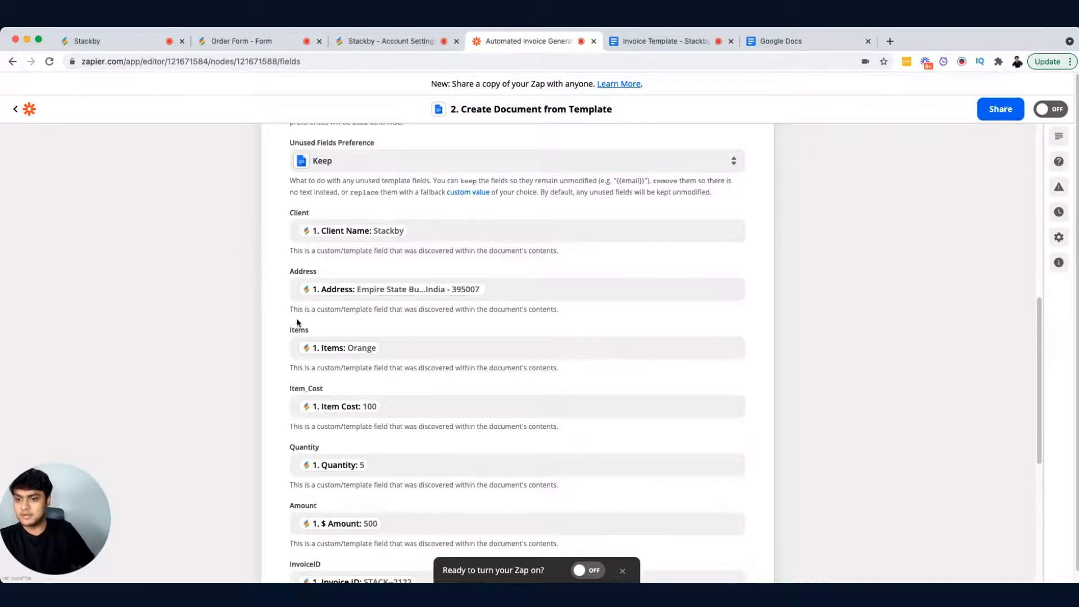
left_click(433, 228)
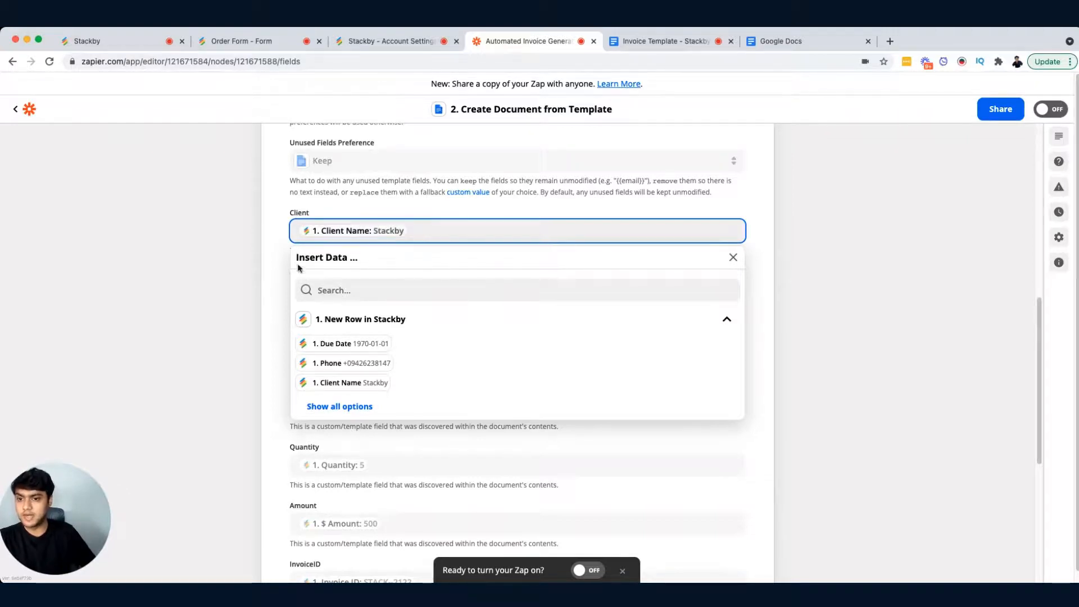
left_click(270, 285)
scroll(293, 291, "down", 1)
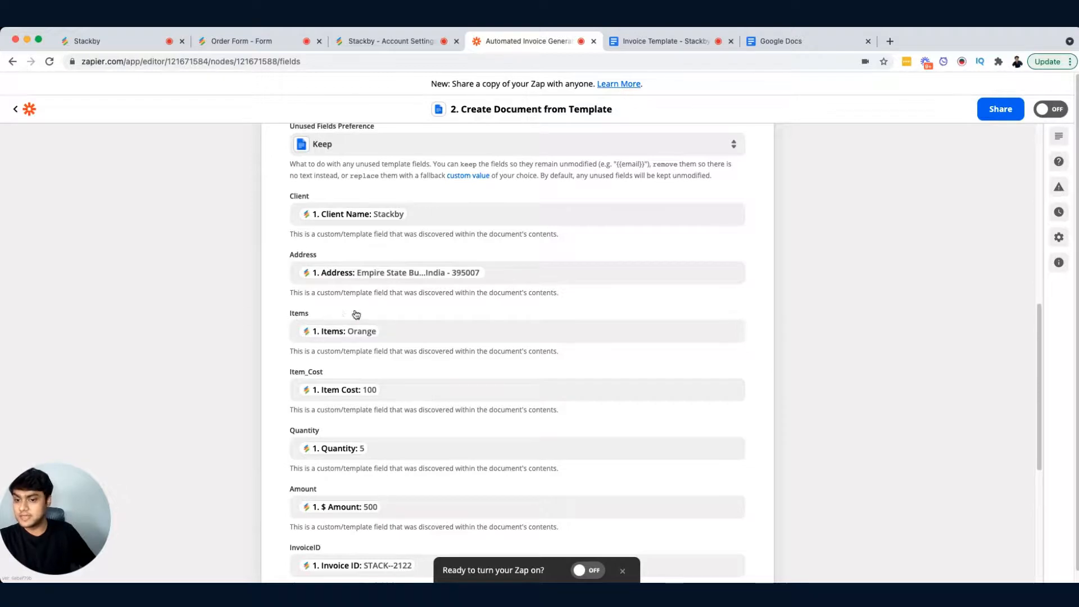
Step: Browse all available trigger data options in the Items field's insert-data list
left_click(402, 334)
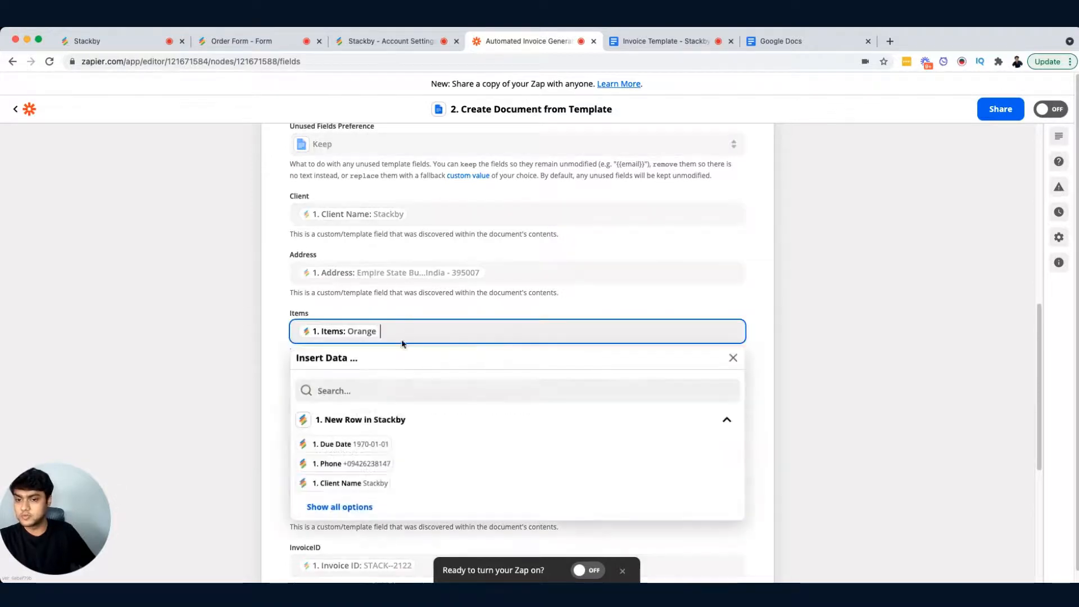
left_click(363, 506)
scroll(396, 497, "down", 10)
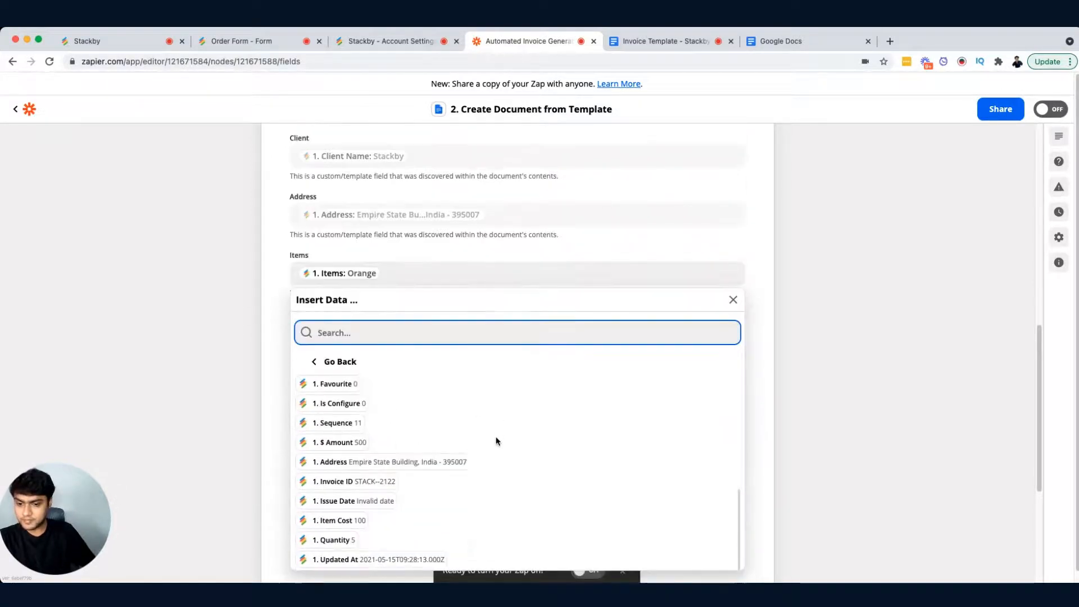
scroll(495, 441, "down", 1)
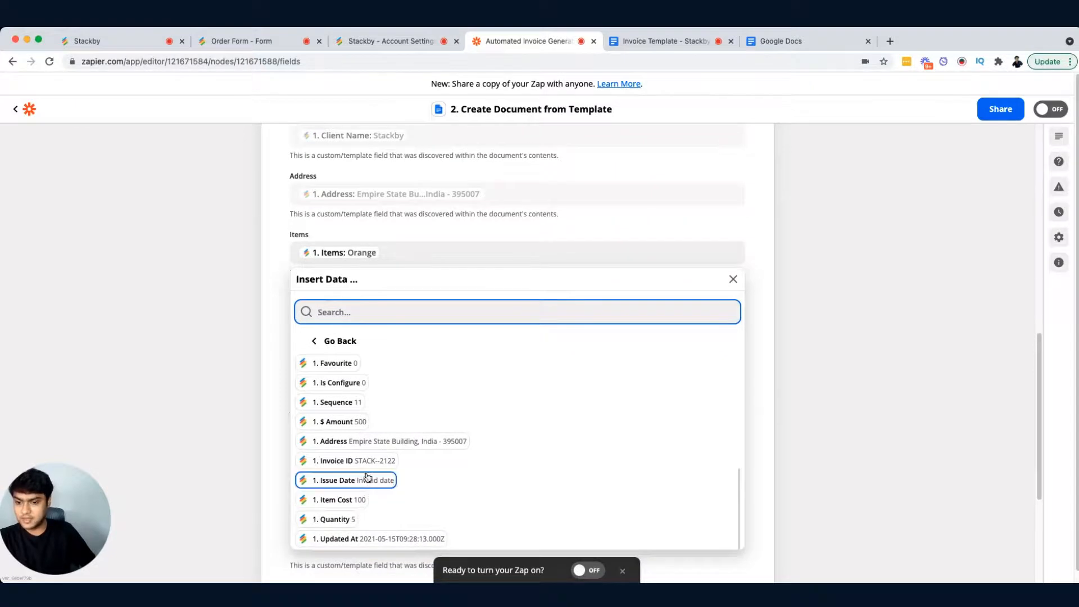
scroll(357, 499, "up", 2)
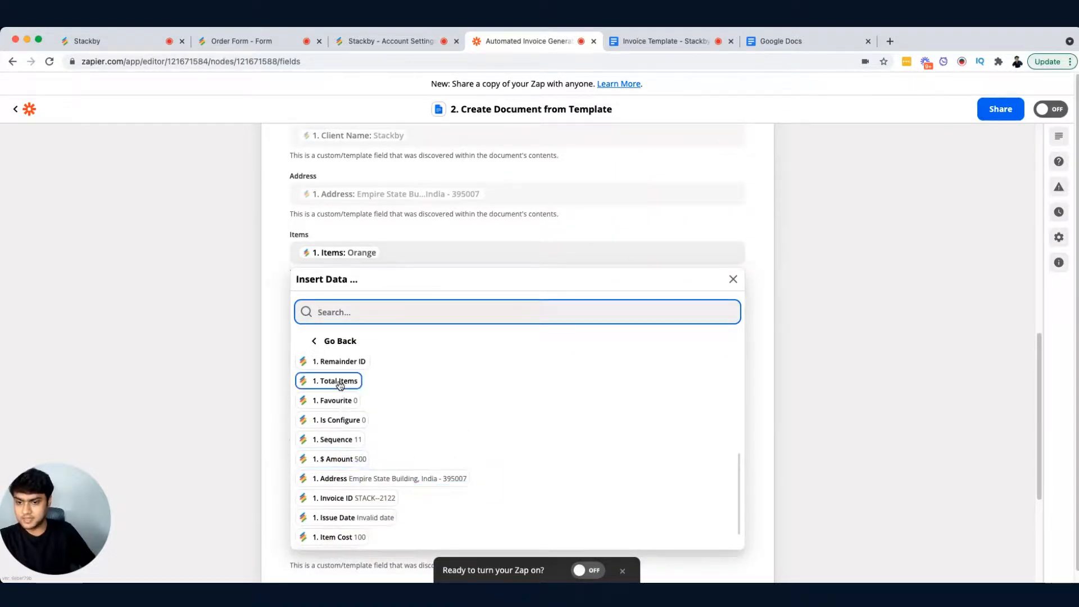
scroll(340, 386, "up", 4)
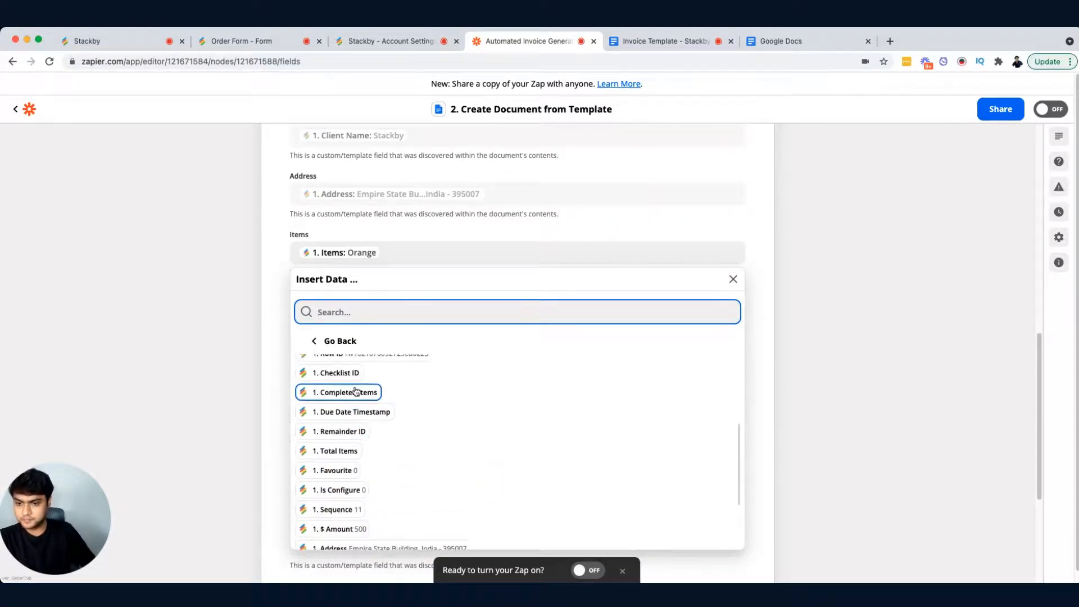
scroll(356, 392, "up", 5)
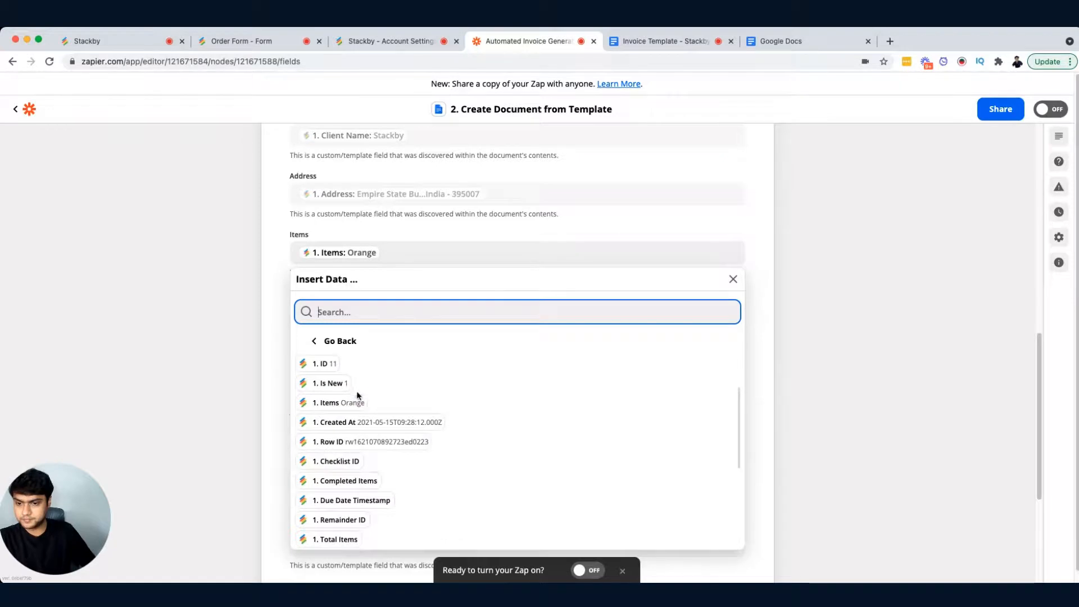
left_click(262, 335)
Step: Scroll through the remaining mappings for Item_Cost, Quantity, Amount, InvoiceID, IssueDate and DUE_DATE
scroll(313, 328, "down", 1)
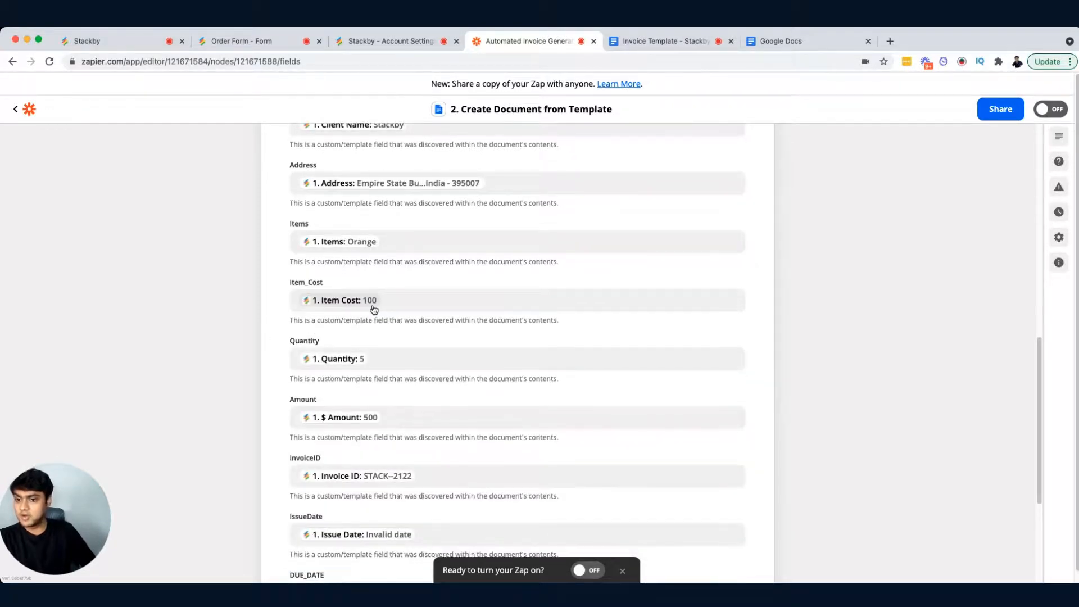
scroll(374, 309, "down", 2)
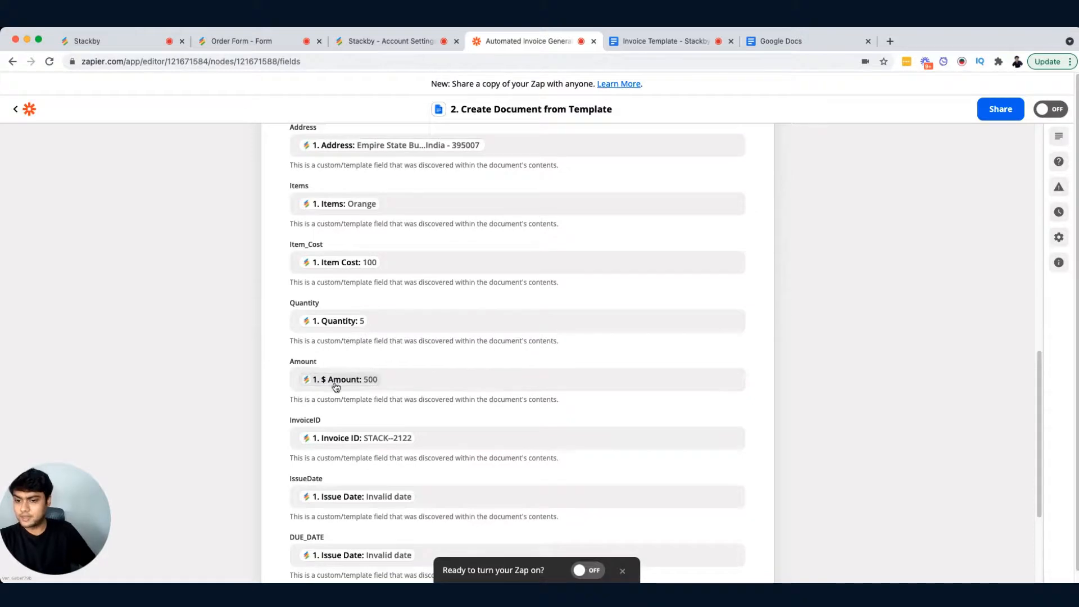
scroll(418, 380, "down", 1)
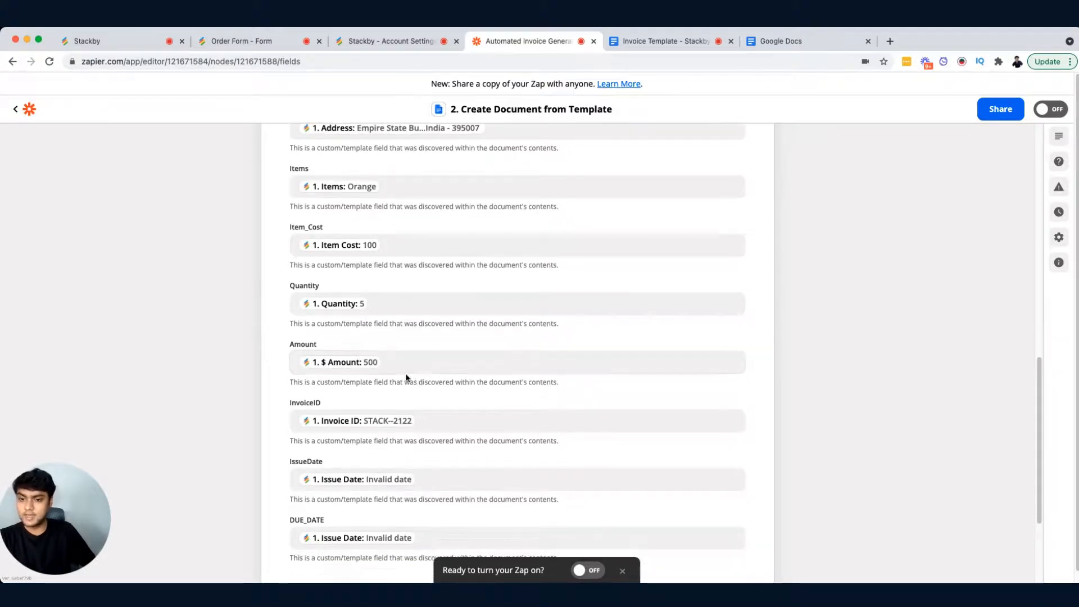
scroll(373, 369, "down", 2)
scroll(375, 370, "down", 1)
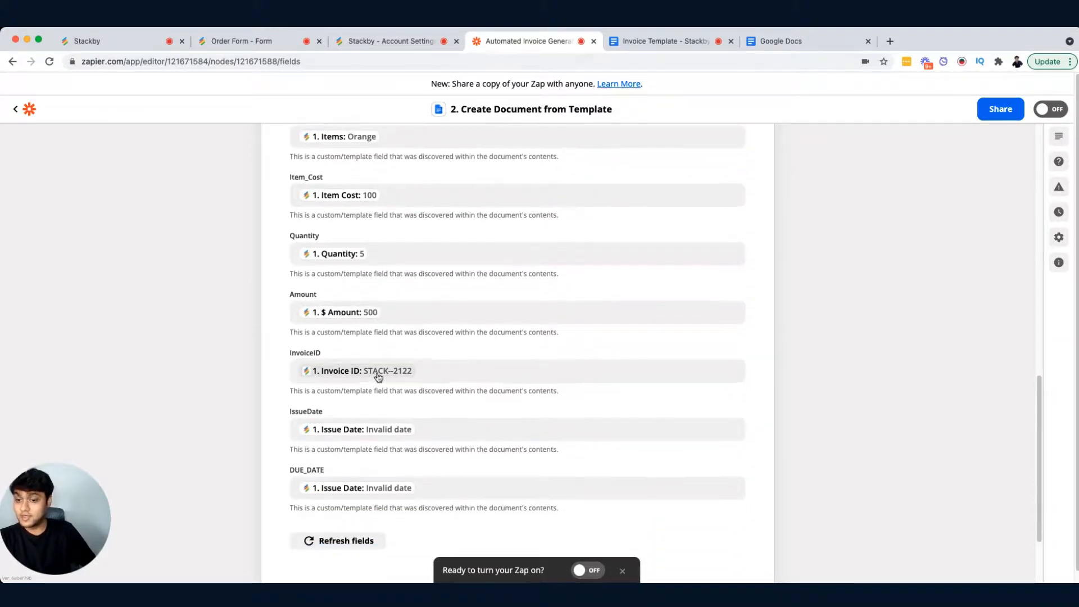
Step: Inspect the Invoice_ID column's formula in the Stackby Orders table and return to the action's field mappings
left_click(110, 43)
left_click(152, 187)
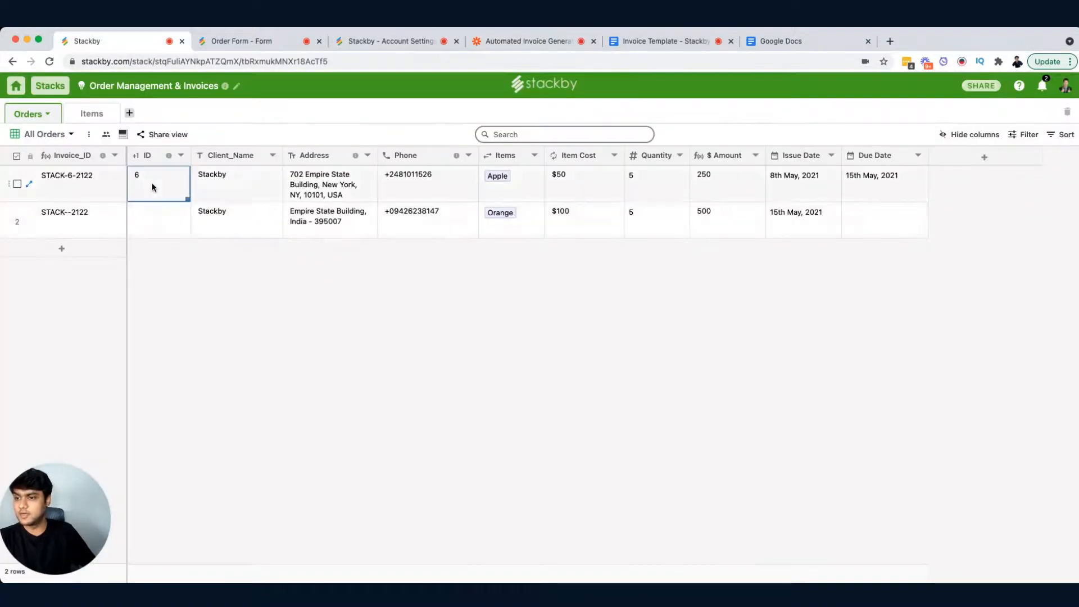
left_click(164, 227)
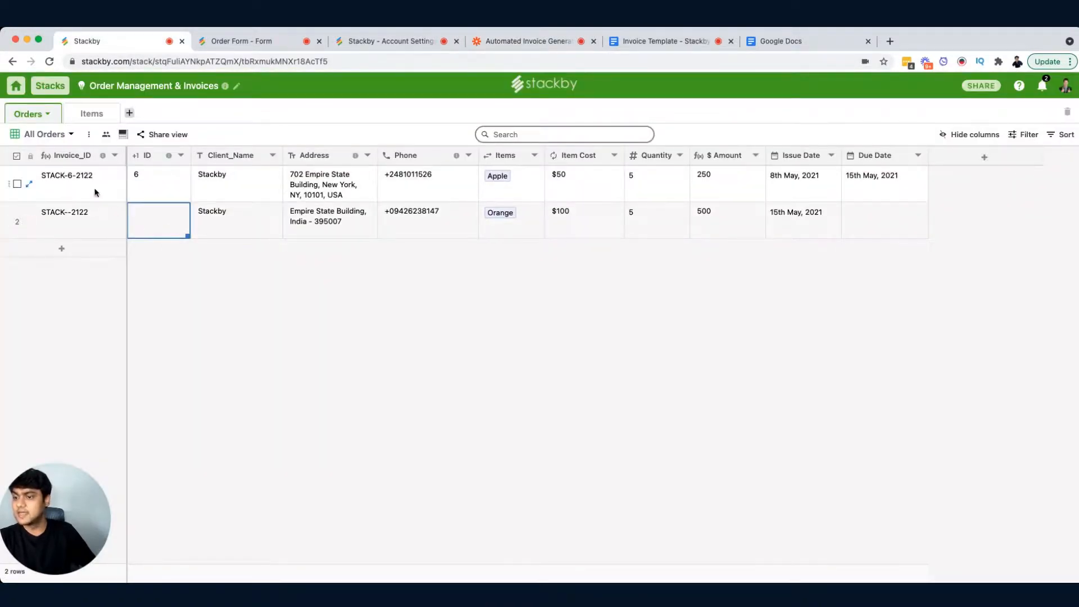
double_click(79, 155)
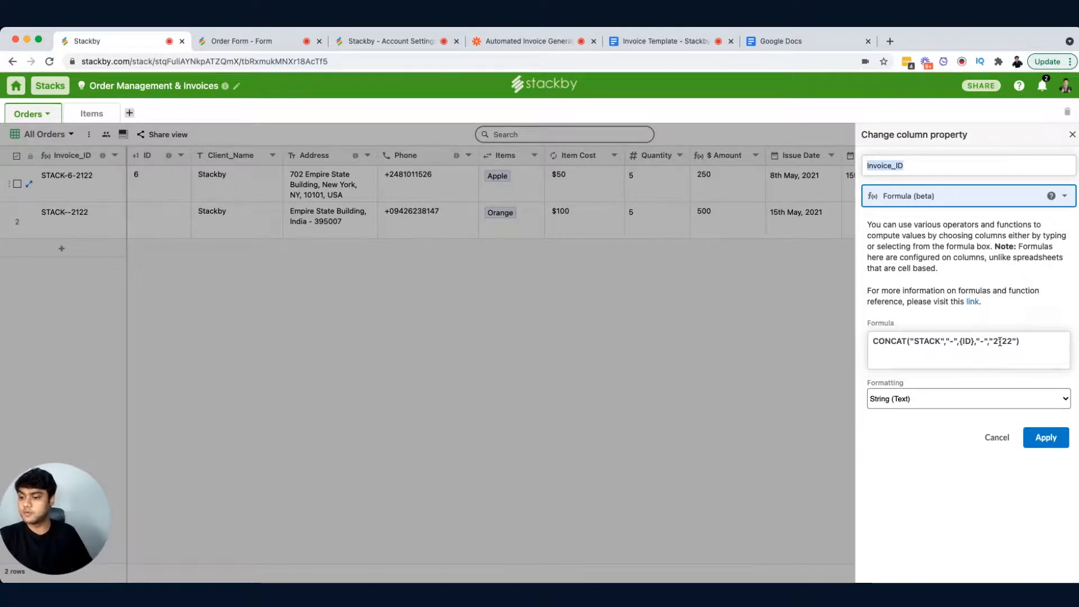
left_click(1072, 134)
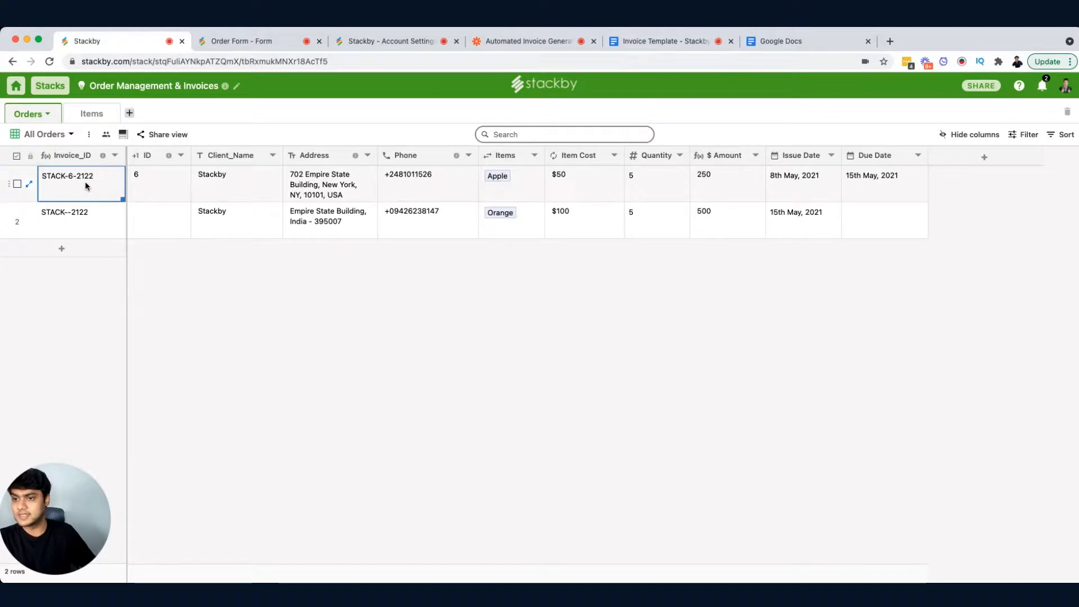
left_click(555, 37)
scroll(449, 405, "down", 2)
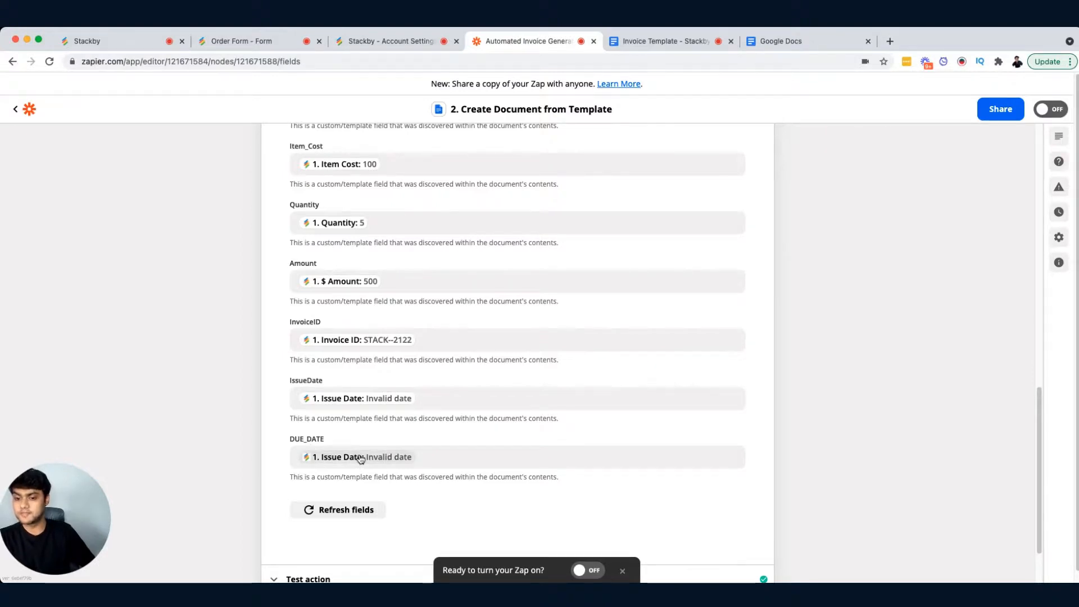
Step: Open the action's Test action section and scroll through the sample document data it returned
scroll(393, 452, "down", 2)
left_click(363, 476)
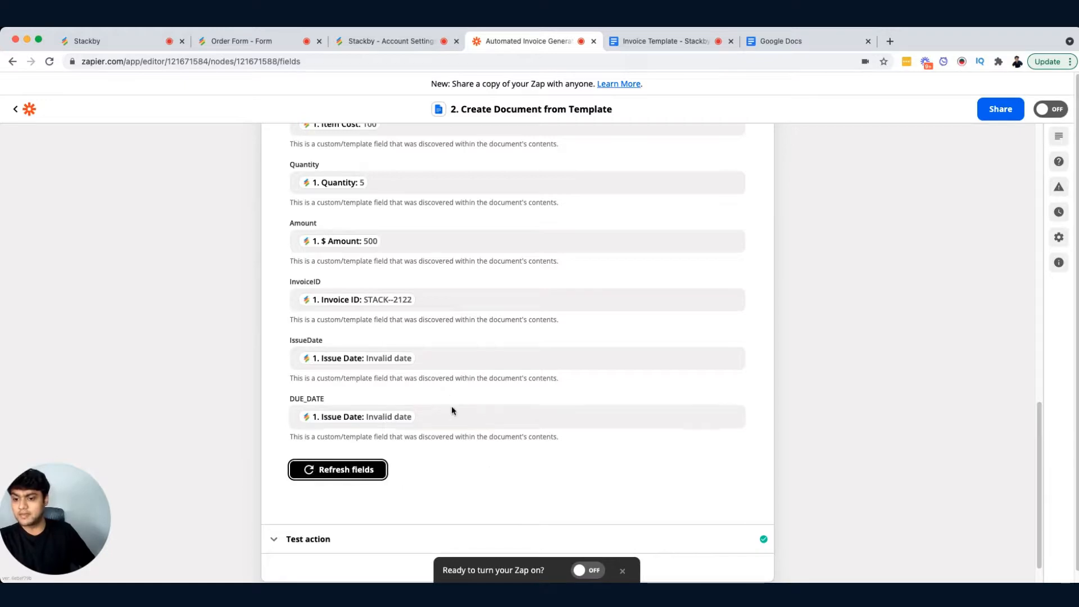
scroll(467, 421, "down", 2)
left_click(345, 511)
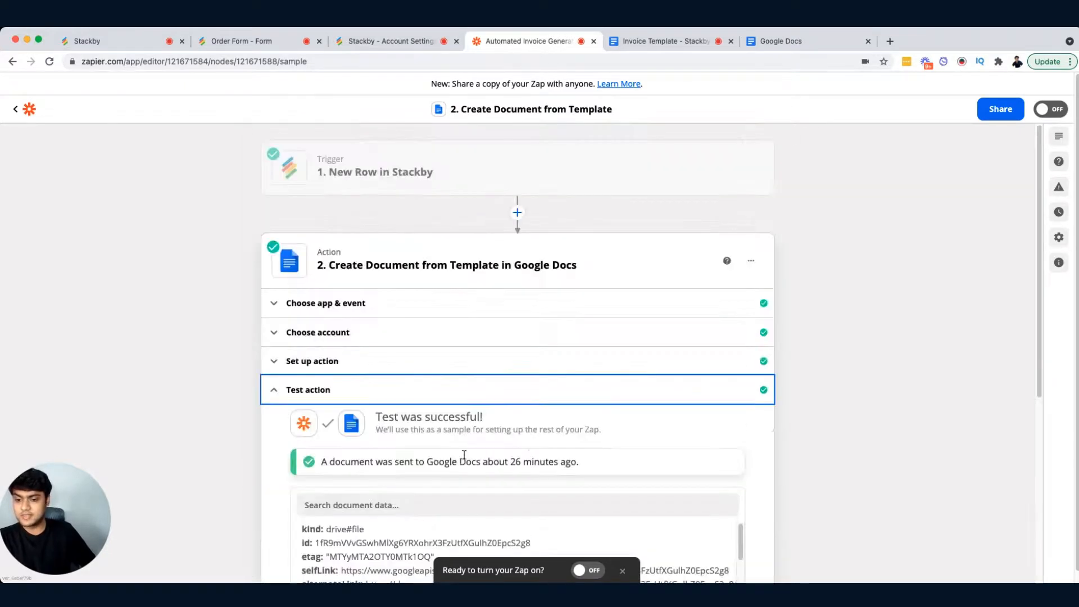
scroll(564, 416, "down", 3)
scroll(725, 356, "down", 3)
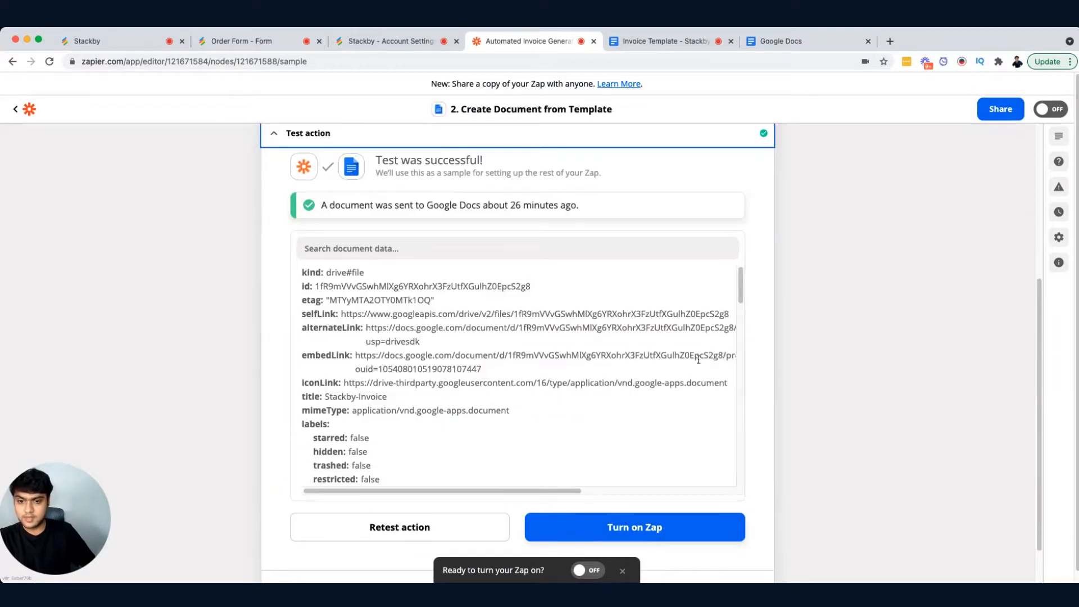
scroll(506, 368, "down", 1)
scroll(503, 368, "up", 1)
scroll(503, 366, "down", 10)
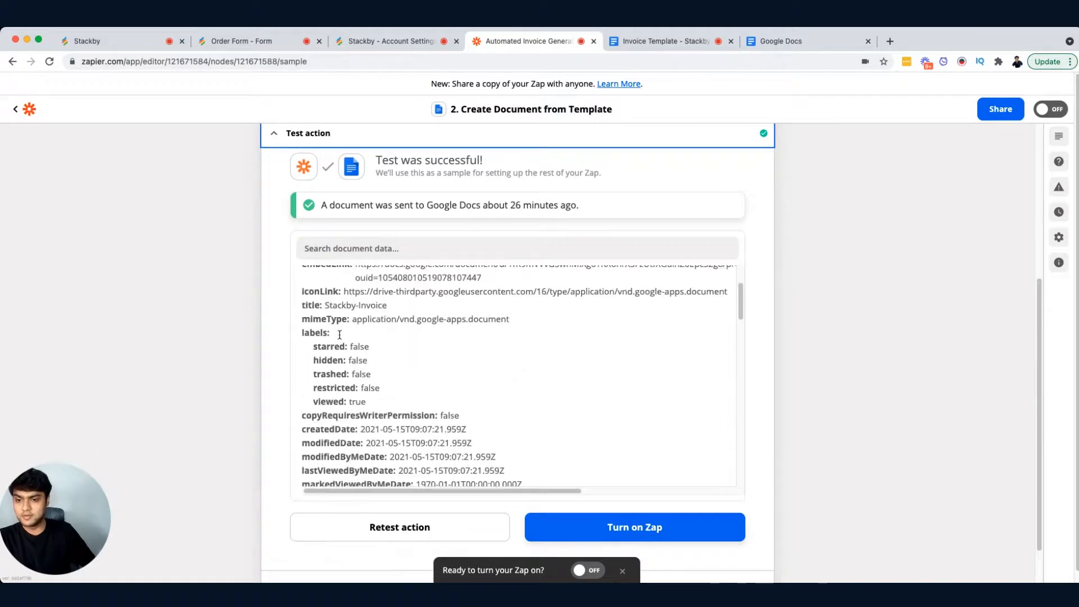
Step: Retest the Create Document from Template action to send a new invoice document to Google Docs
left_click(399, 526)
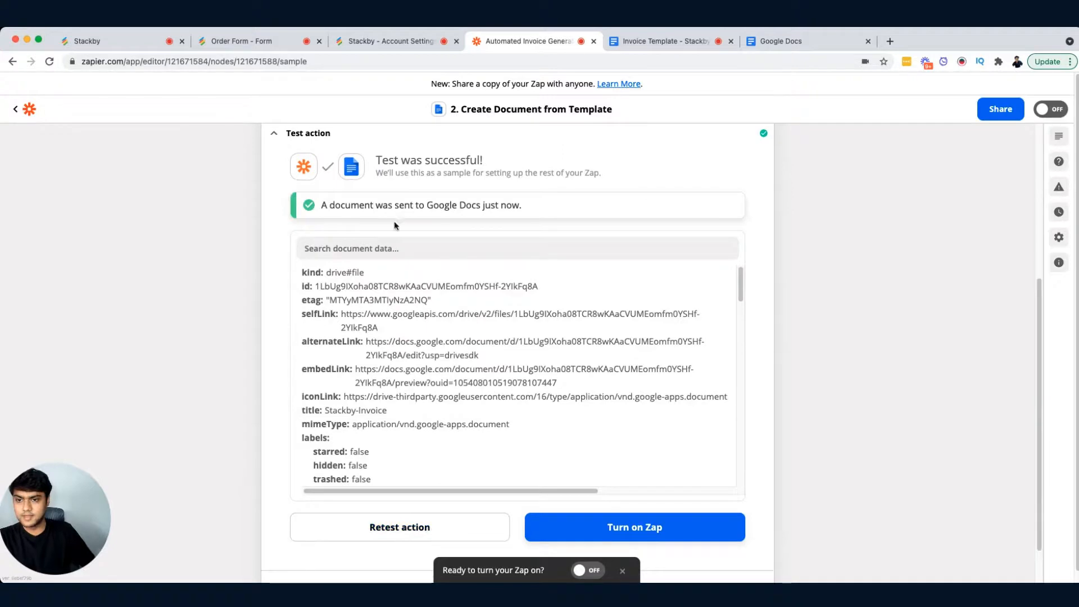
left_click_drag(320, 204, 428, 205)
left_click(496, 197)
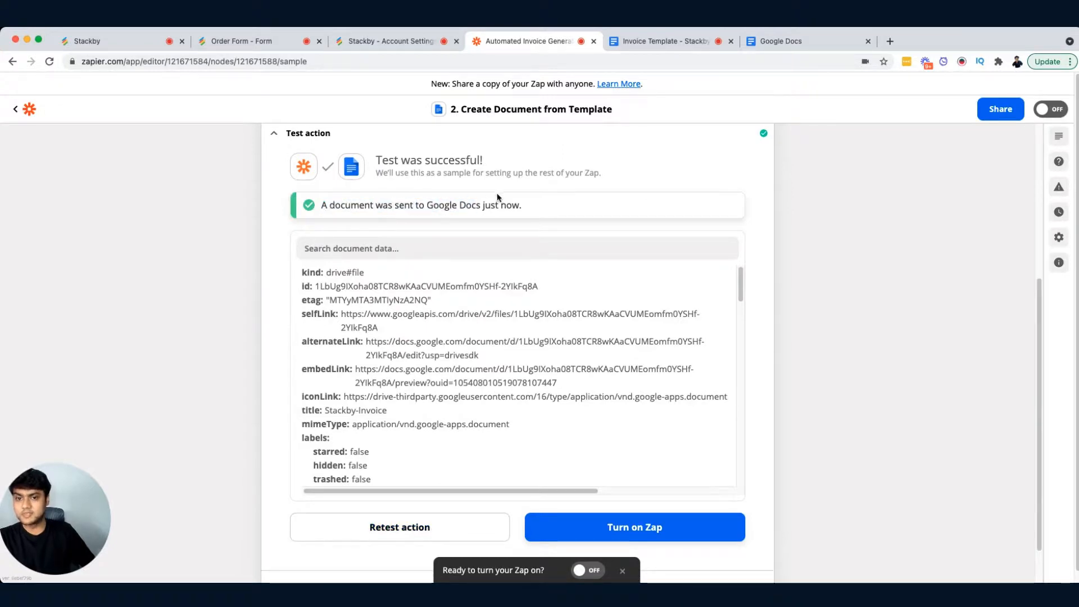
triple_click(531, 198)
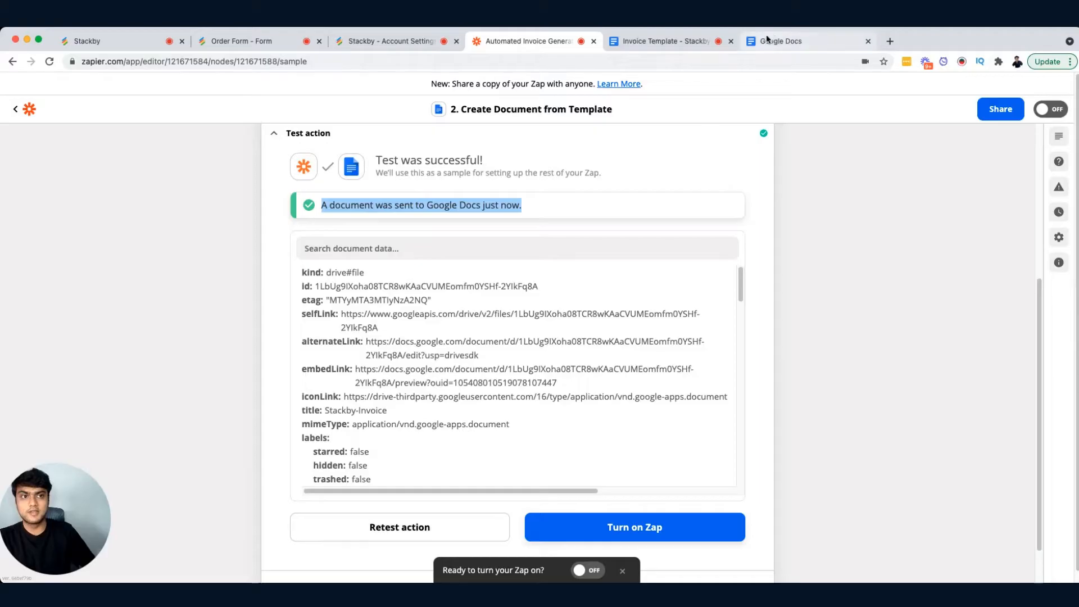
Step: Switch to Google Docs, open the generated Stackby-Invoice document and examine its client, item, invoice number and total fields
left_click(776, 43)
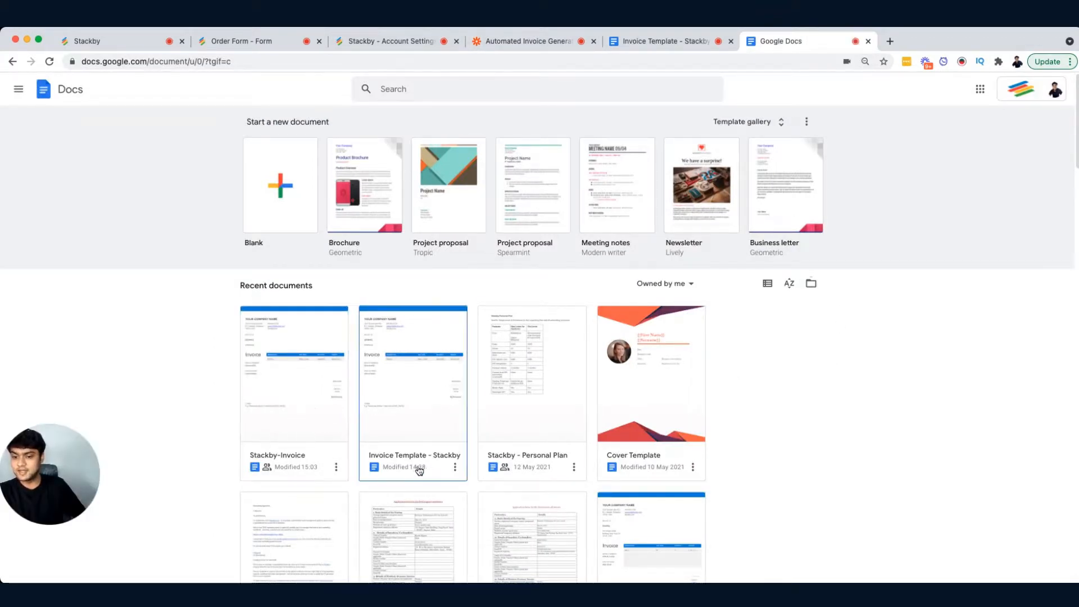
left_click(286, 387)
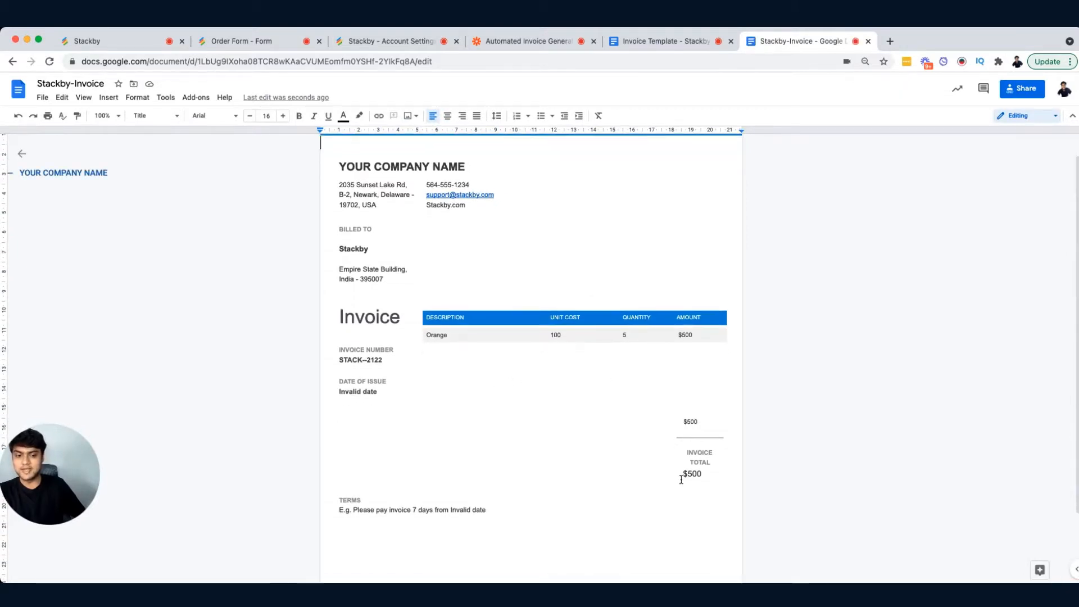
left_click(343, 263)
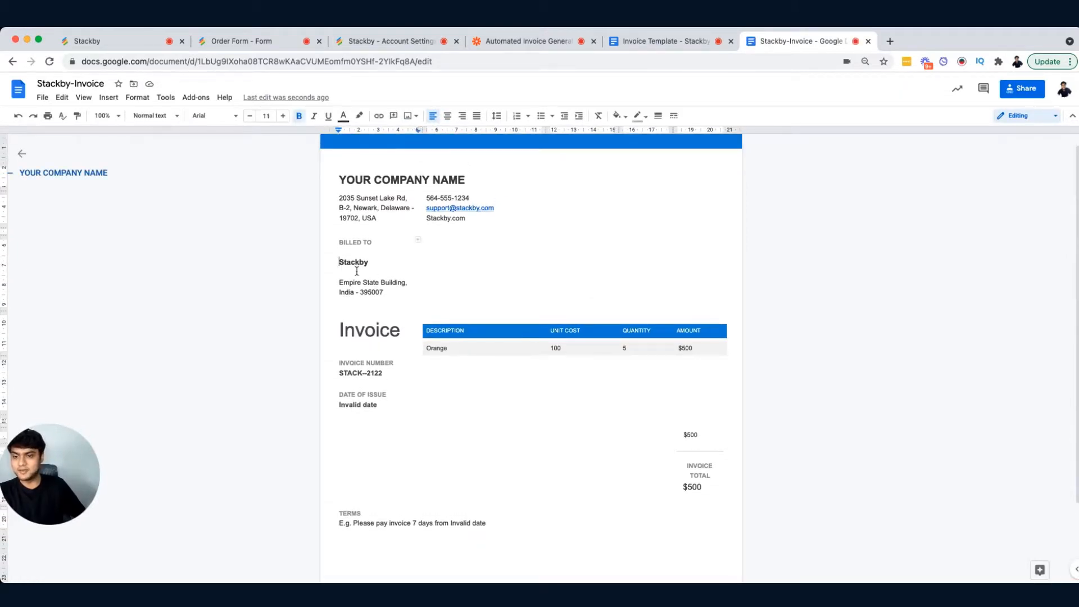
left_click(380, 292)
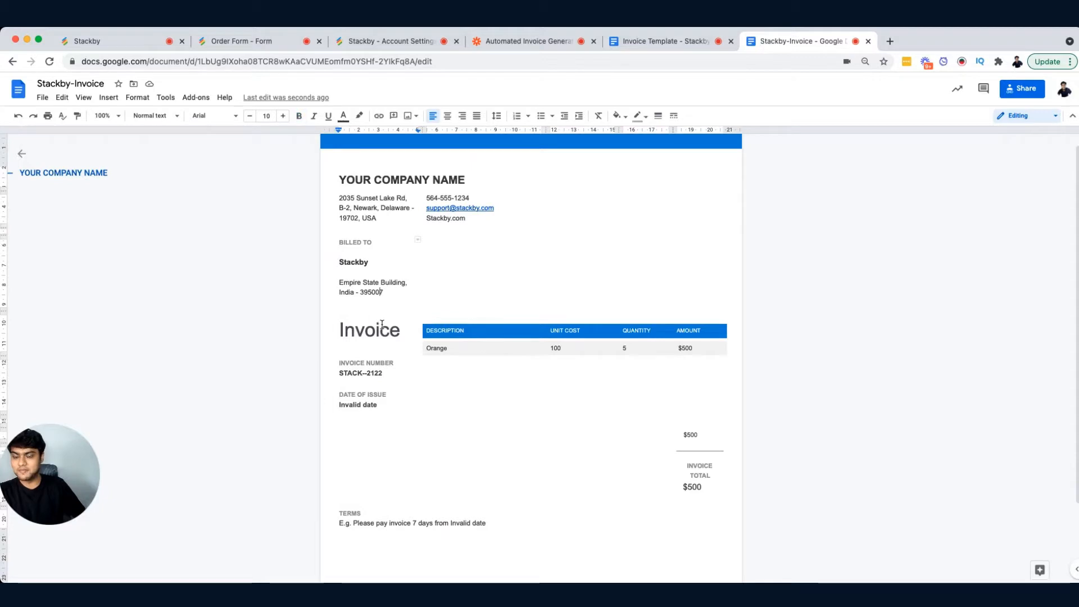
left_click(350, 374)
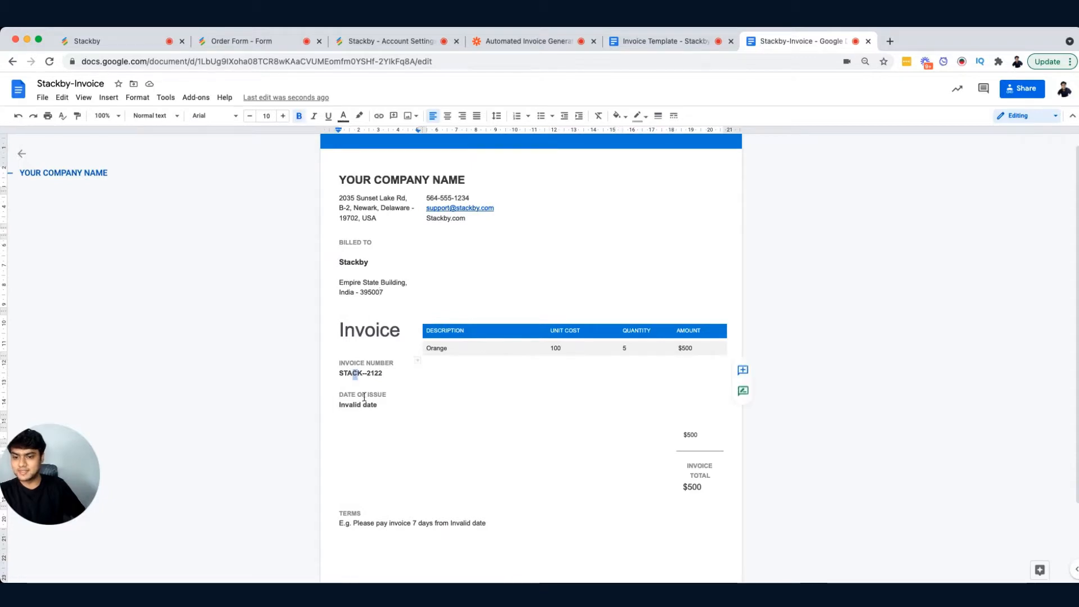
left_click(446, 349)
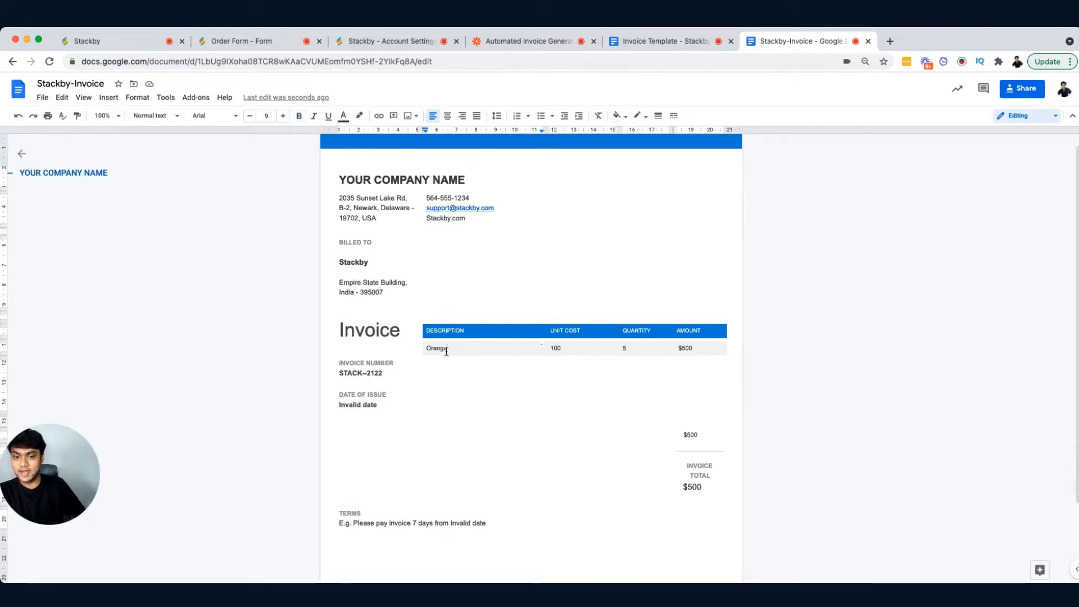
left_click(633, 349)
left_click(701, 348)
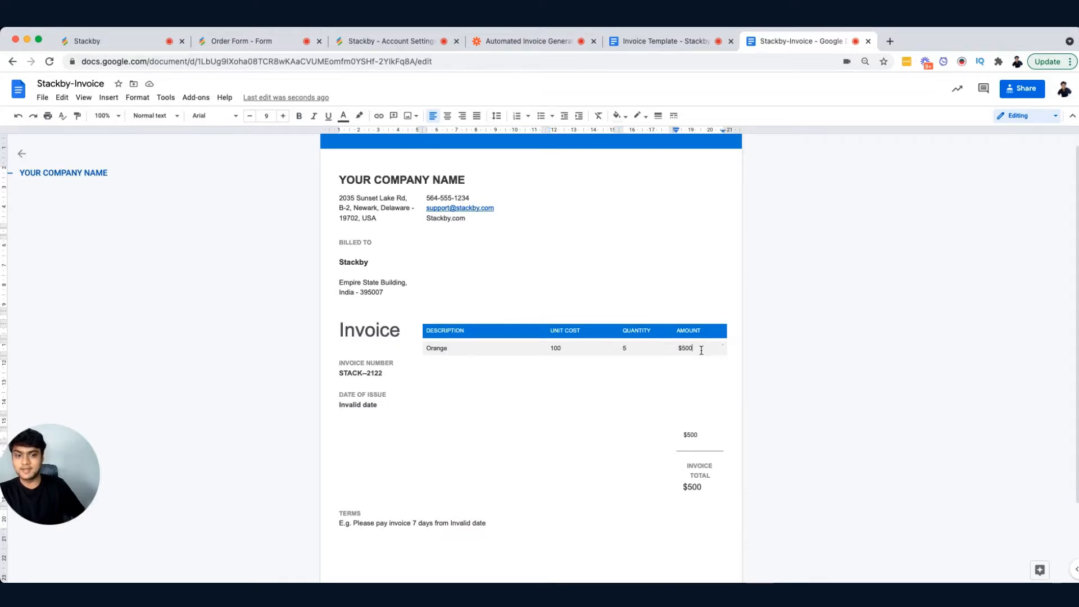
scroll(700, 467, "down", 1)
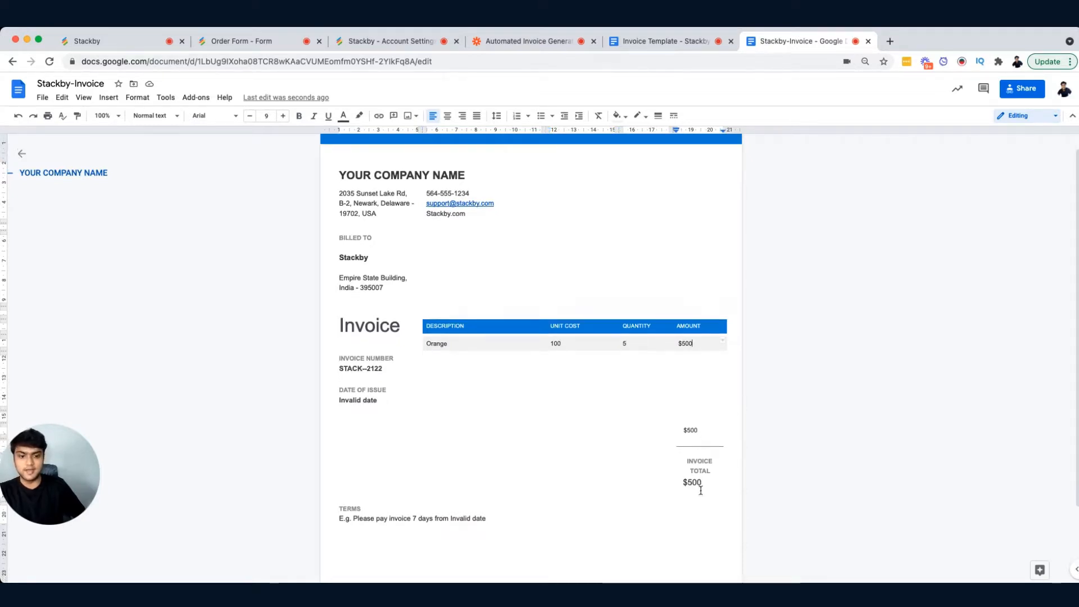
scroll(691, 483, "down", 3)
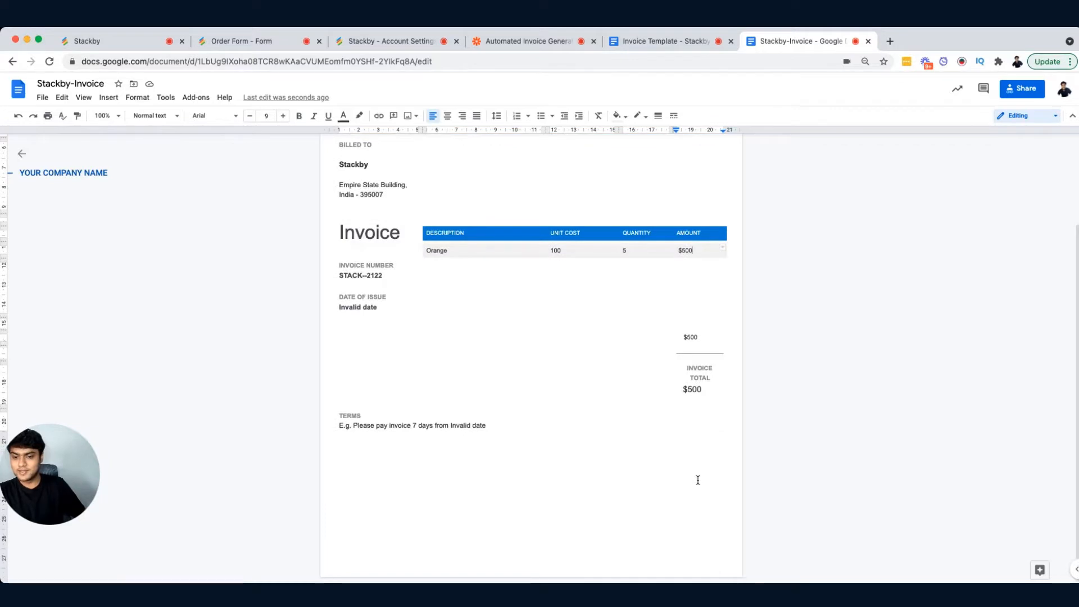
scroll(697, 479, "up", 3)
scroll(646, 467, "up", 1)
scroll(565, 425, "up", 1)
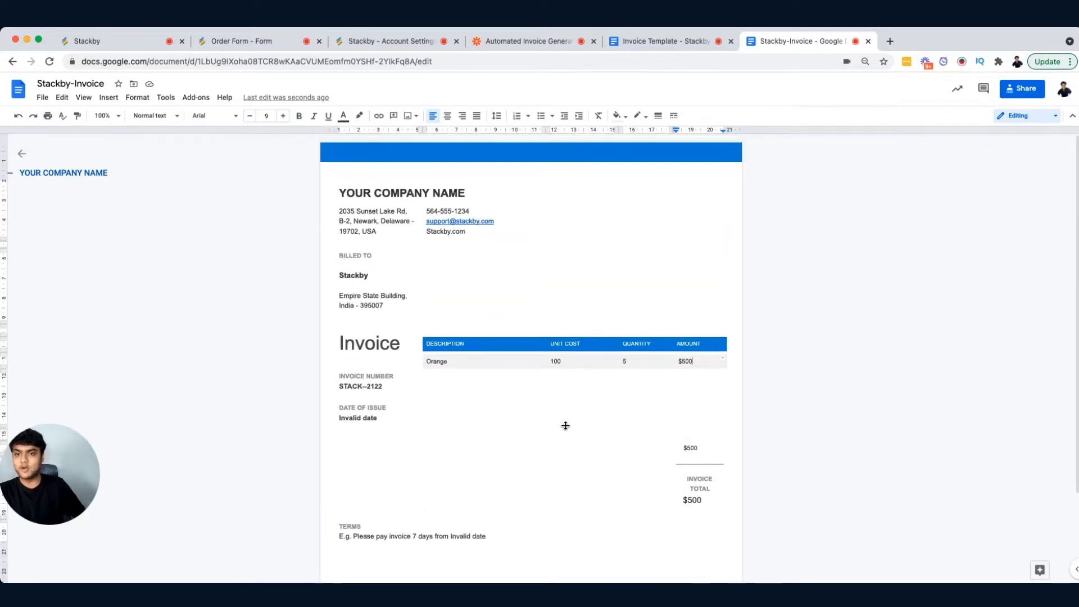